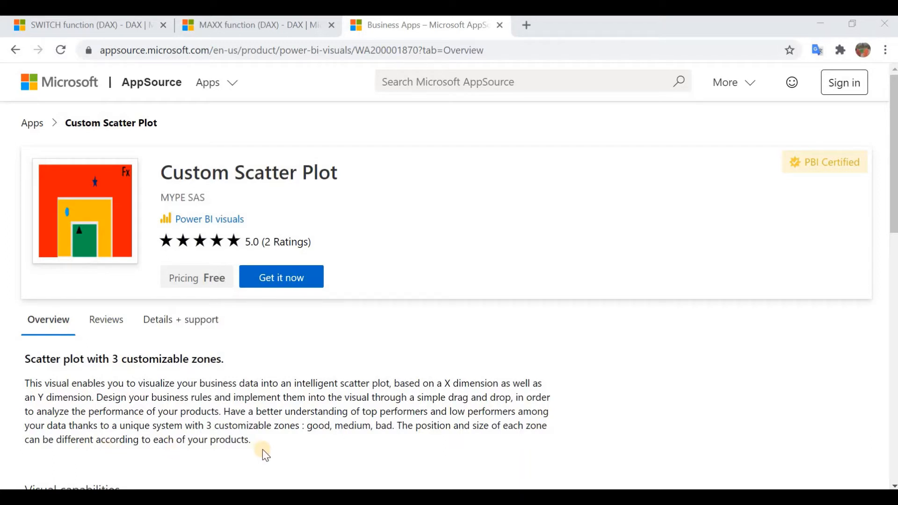
Examine the overview and sample images of the Custom Scatter Plot visual on its AppSource page
{"action": "scroll", "coordinate": [273, 450], "scroll_direction": "down", "scroll_amount": 5}
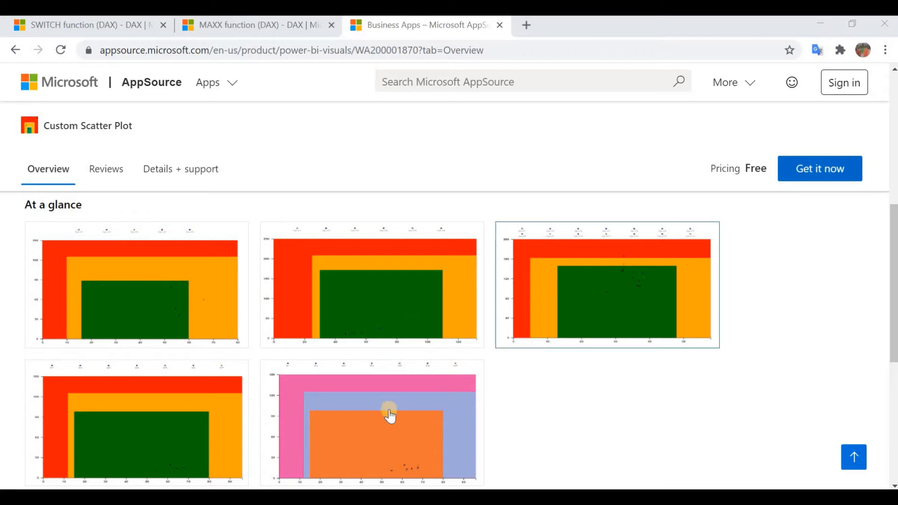
{"action": "scroll", "coordinate": [368, 440], "scroll_direction": "down", "scroll_amount": 1}
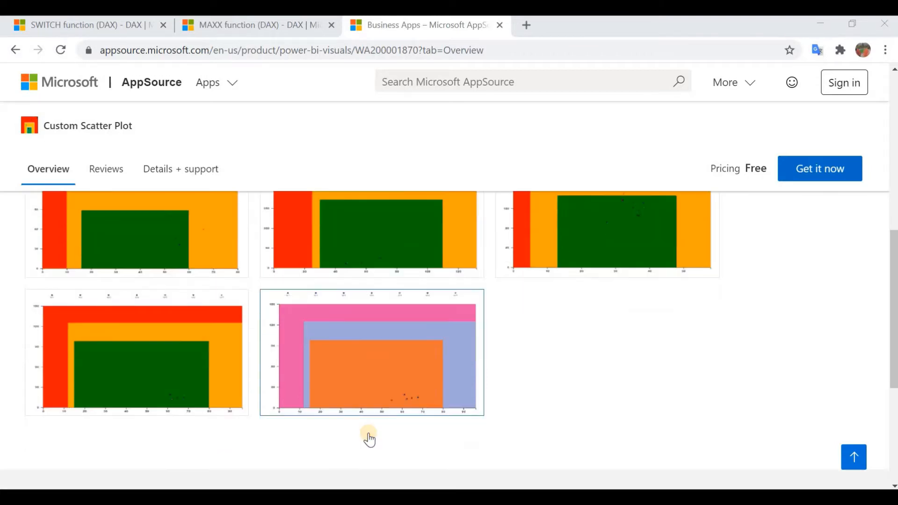
{"action": "scroll", "coordinate": [369, 439], "scroll_direction": "up", "scroll_amount": 1}
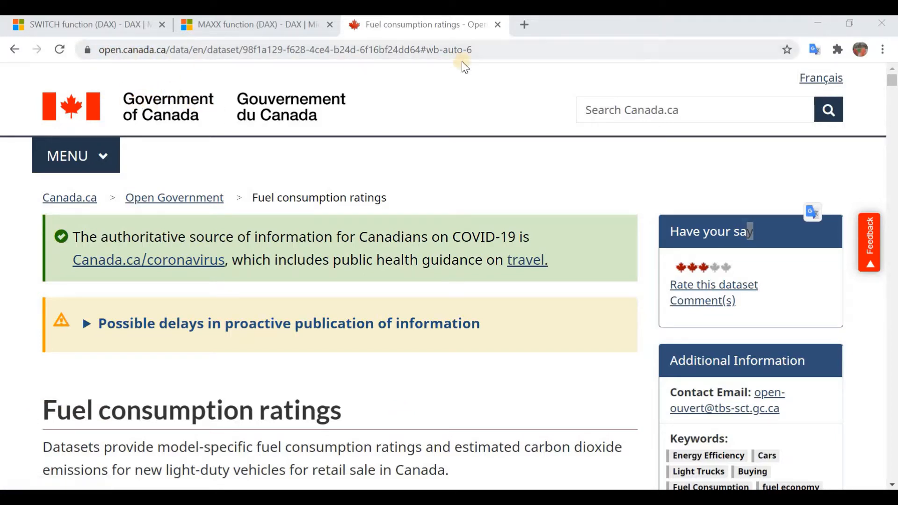
Look through the Fuel consumption ratings resource list for the 2020 CSV datasets
{"action": "scroll", "coordinate": [417, 153], "scroll_direction": "down", "scroll_amount": 15}
{"action": "scroll", "coordinate": [408, 156], "scroll_direction": "up", "scroll_amount": 2}
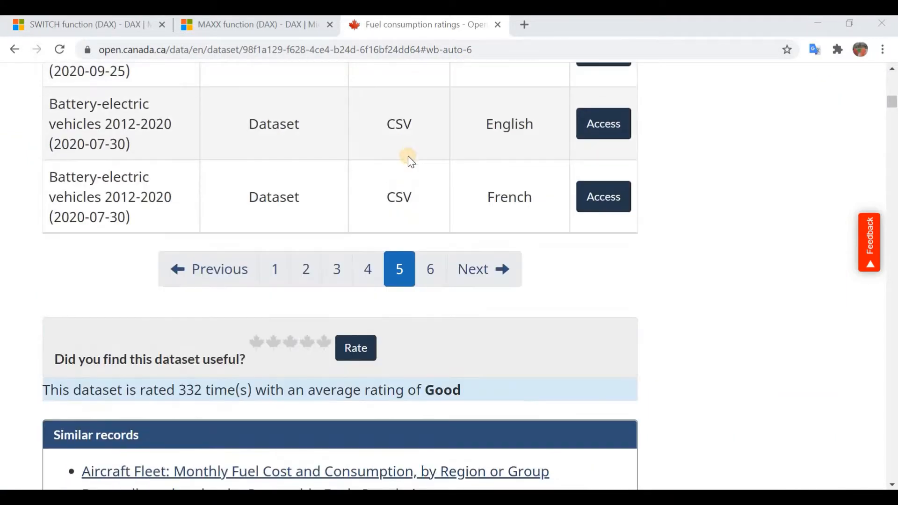
{"action": "scroll", "coordinate": [408, 156], "scroll_direction": "up", "scroll_amount": 4}
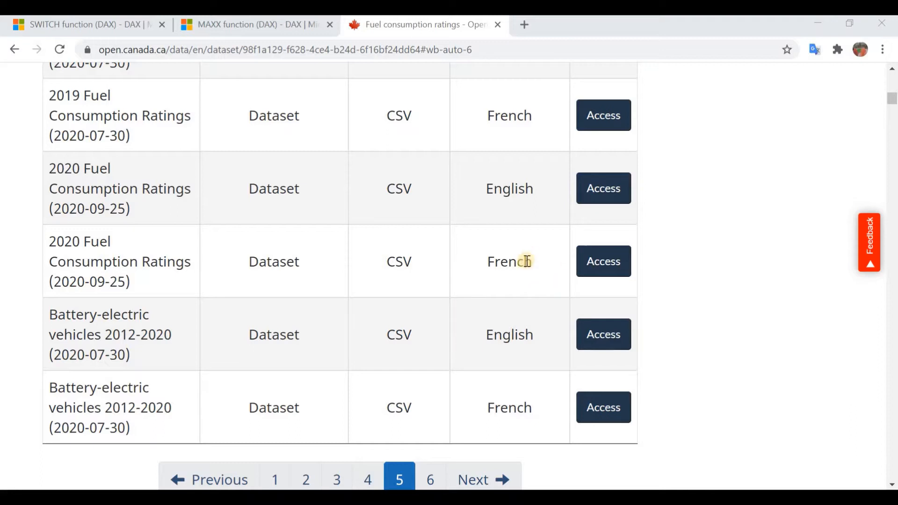
{"action": "scroll", "coordinate": [667, 265], "scroll_direction": "up", "scroll_amount": 4}
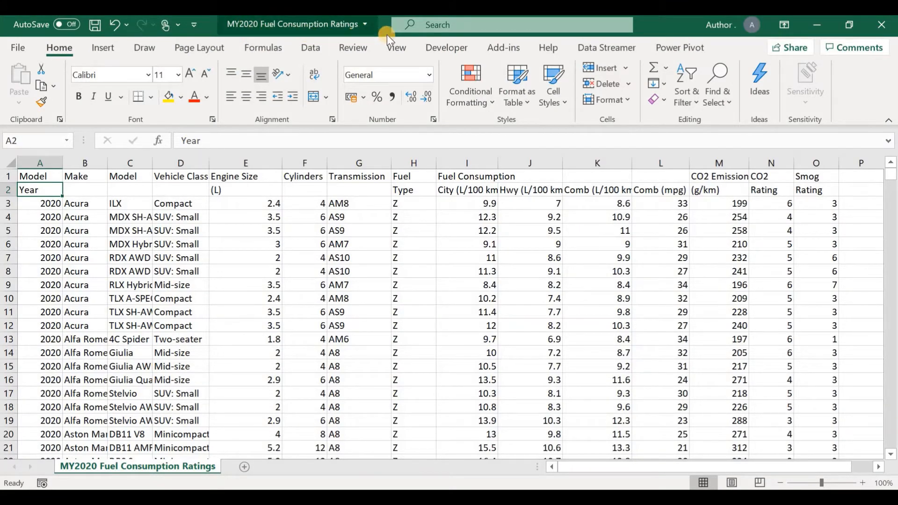
Review the MY2020 Fuel Consumption Ratings worksheet, including the explanatory notes on models, transmissions, fuel types and ratings below the data
{"action": "left_click", "coordinate": [47, 188]}
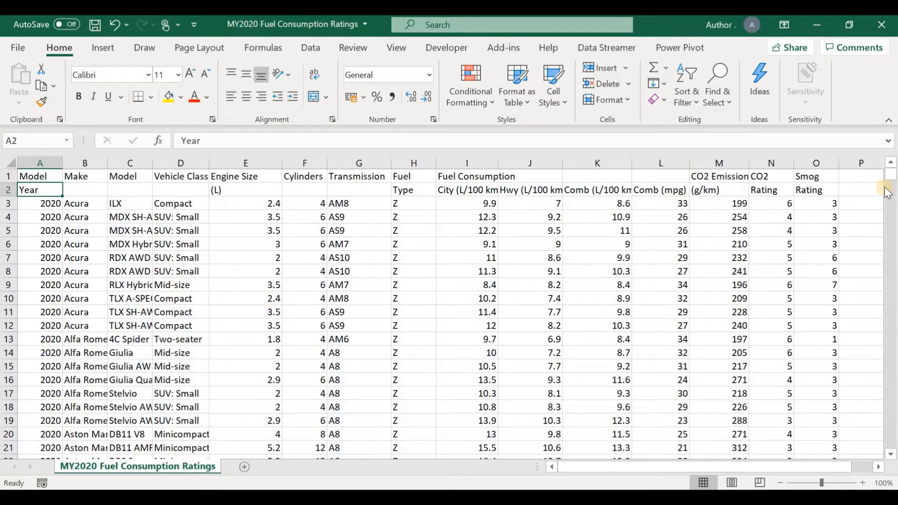
{"action": "left_click_drag", "start_coordinate": [890, 175], "coordinate": [879, 412]}
{"action": "scroll", "coordinate": [692, 382], "scroll_direction": "down", "scroll_amount": 2}
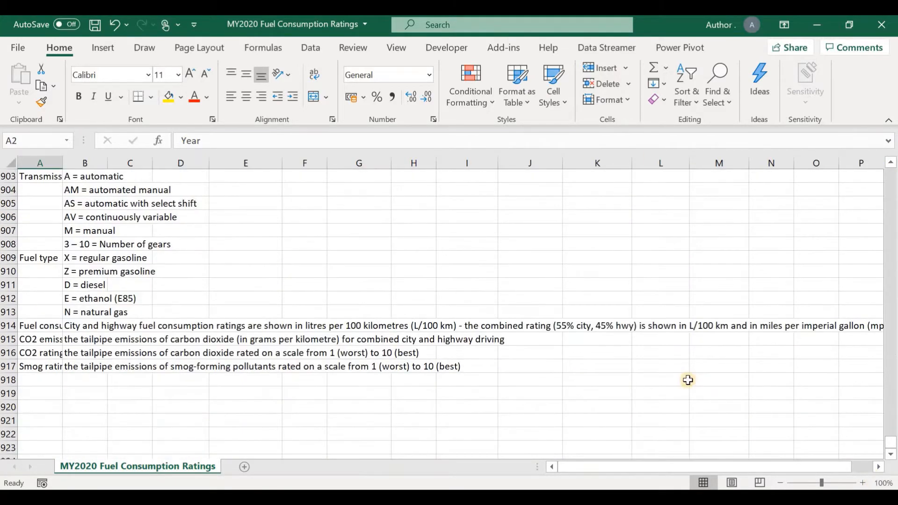
{"action": "scroll", "coordinate": [60, 279], "scroll_direction": "up", "scroll_amount": 4}
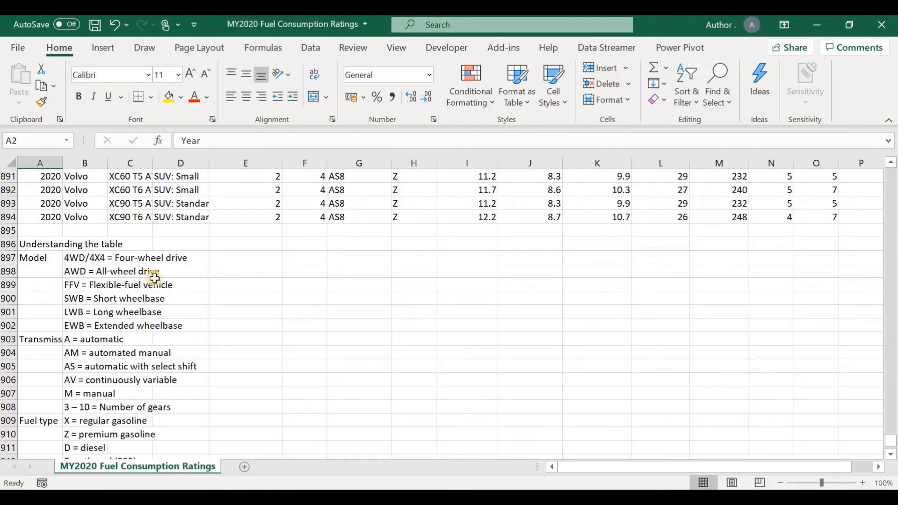
{"action": "scroll", "coordinate": [161, 352], "scroll_direction": "down", "scroll_amount": 1}
{"action": "scroll", "coordinate": [160, 352], "scroll_direction": "down", "scroll_amount": 4}
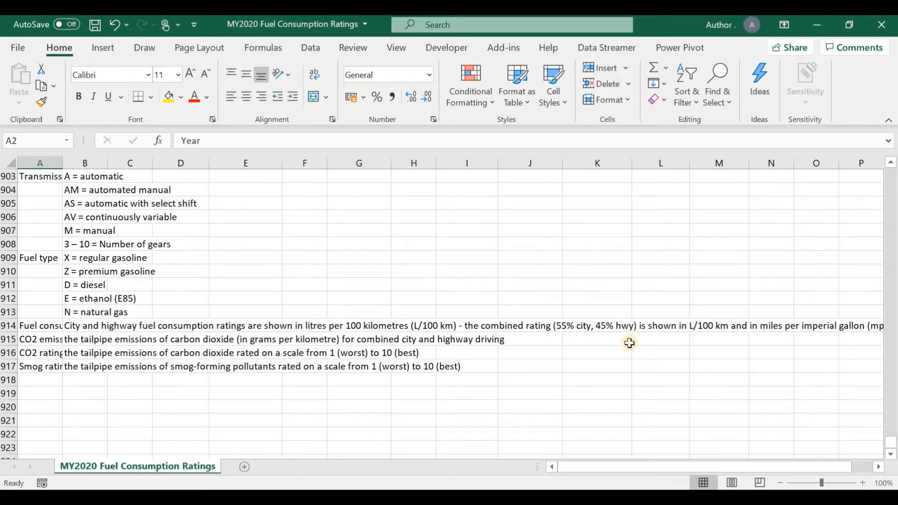
{"action": "left_click_drag", "start_coordinate": [890, 441], "coordinate": [894, 131]}
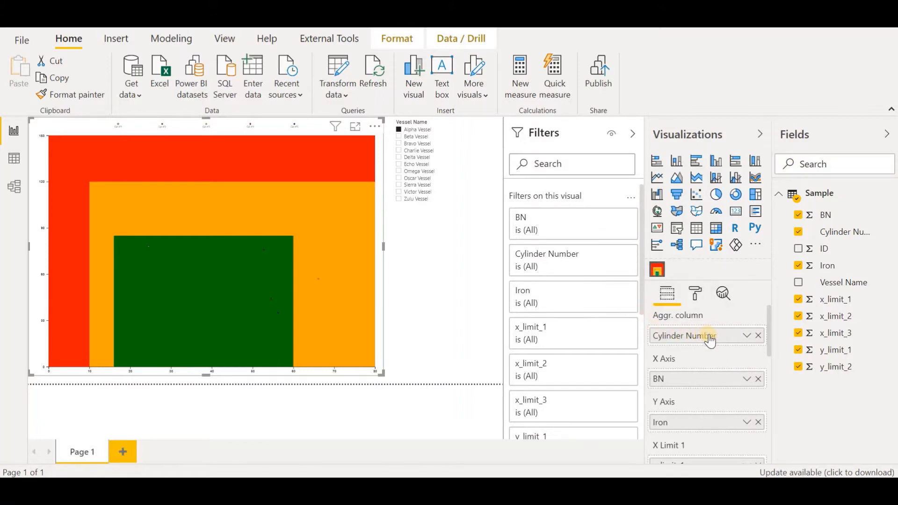
Examine which fields the sample scatter plot uses for its aggregation column, axes, X limits and Y limits
{"action": "scroll", "coordinate": [713, 338], "scroll_direction": "down", "scroll_amount": 3}
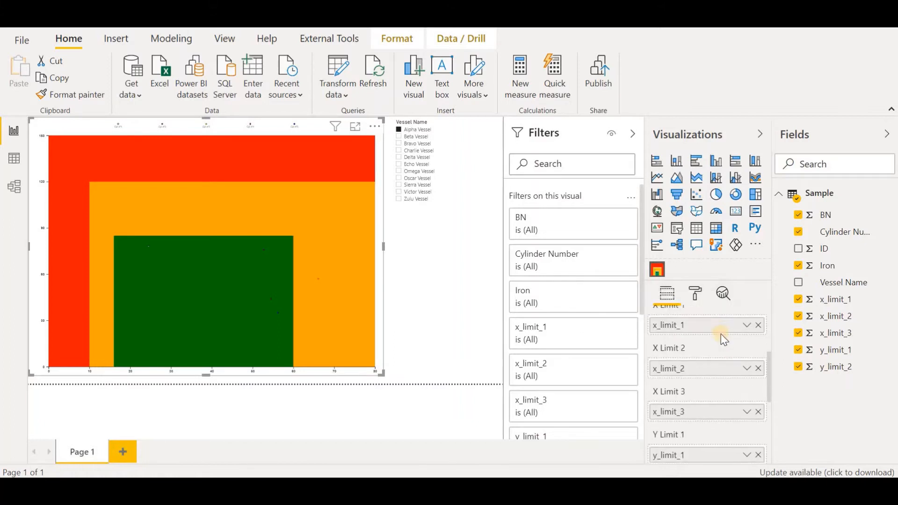
{"action": "scroll", "coordinate": [720, 334], "scroll_direction": "up", "scroll_amount": 3}
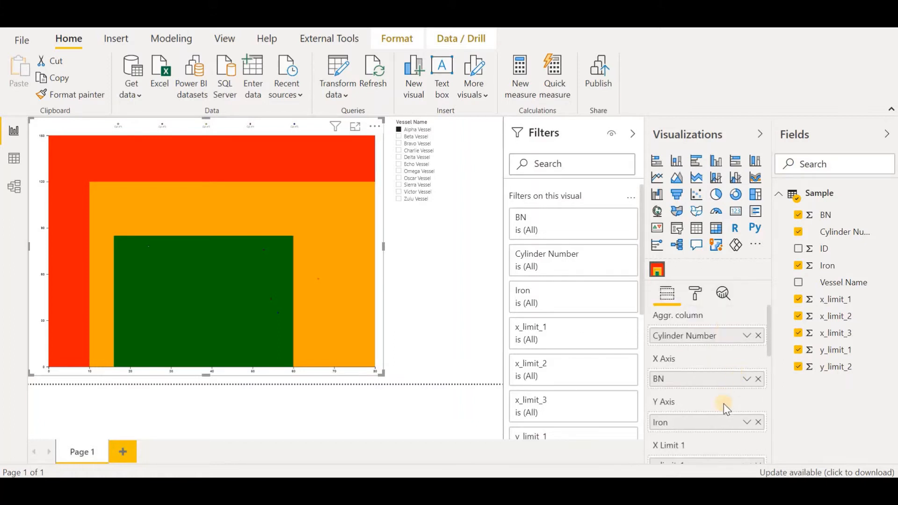
{"action": "scroll", "coordinate": [724, 415], "scroll_direction": "down", "scroll_amount": 2}
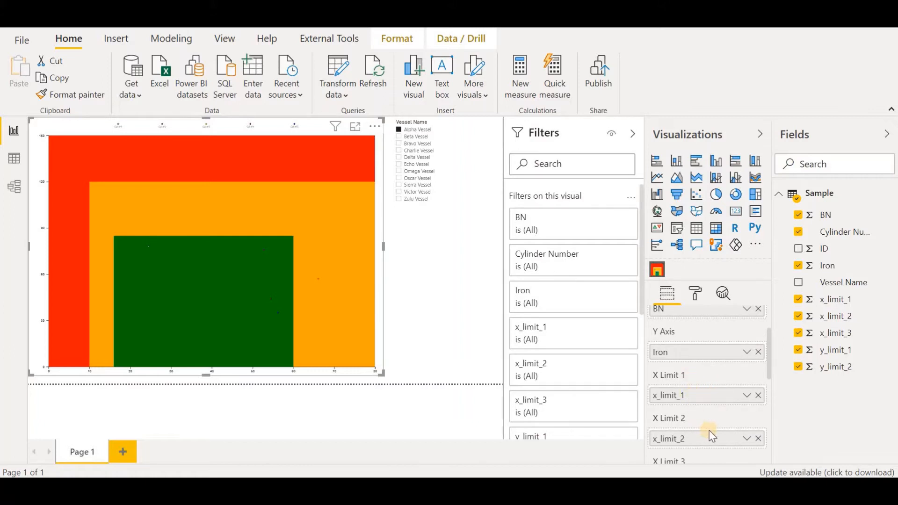
{"action": "scroll", "coordinate": [706, 433], "scroll_direction": "down", "scroll_amount": 2}
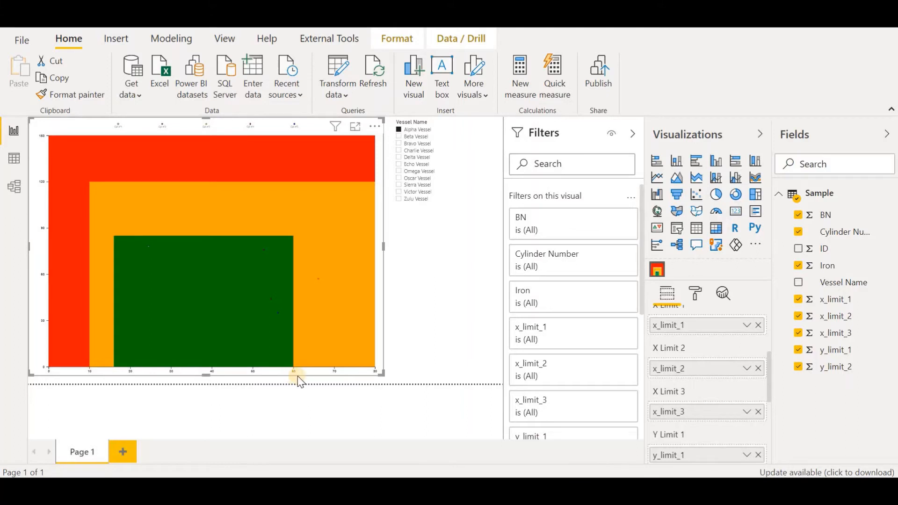
{"action": "scroll", "coordinate": [753, 407], "scroll_direction": "down", "scroll_amount": 3}
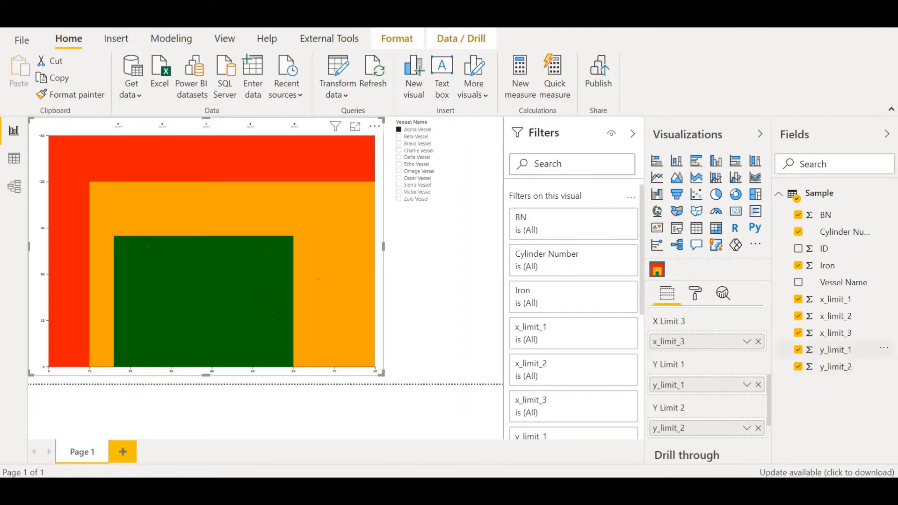
Switch to the Excel workbook and, on the Data sheet, narrow the Fuel ConsumptionComb (mpg) column and widen the CO2 Emissions column
{"action": "mouse_move", "coordinate": [468, 489]}
{"action": "left_click", "coordinate": [468, 437]}
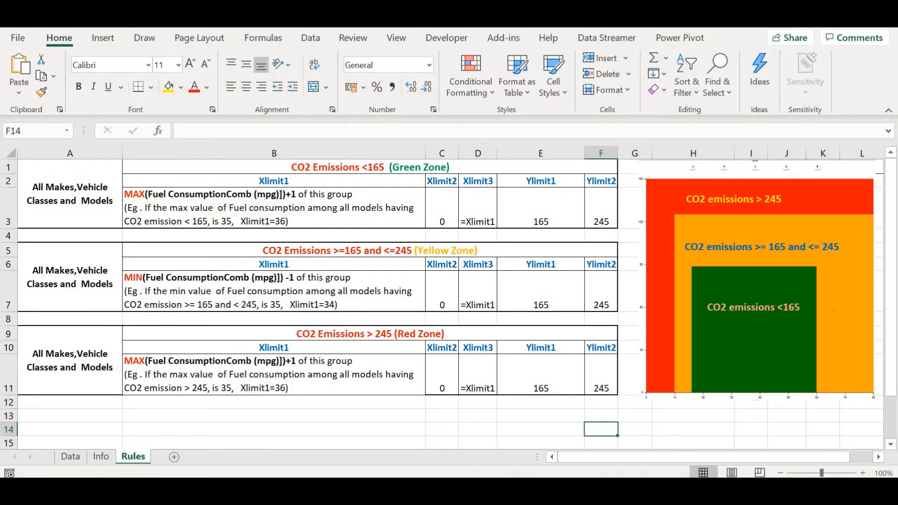
{"action": "left_click", "coordinate": [71, 457]}
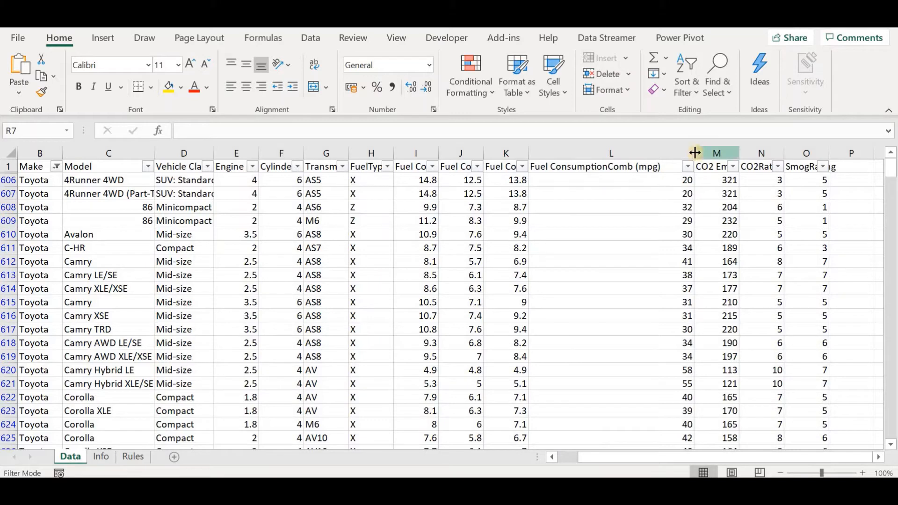
{"action": "left_click_drag", "start_coordinate": [694, 154], "coordinate": [620, 154]}
{"action": "left_click_drag", "start_coordinate": [665, 153], "coordinate": [704, 160]}
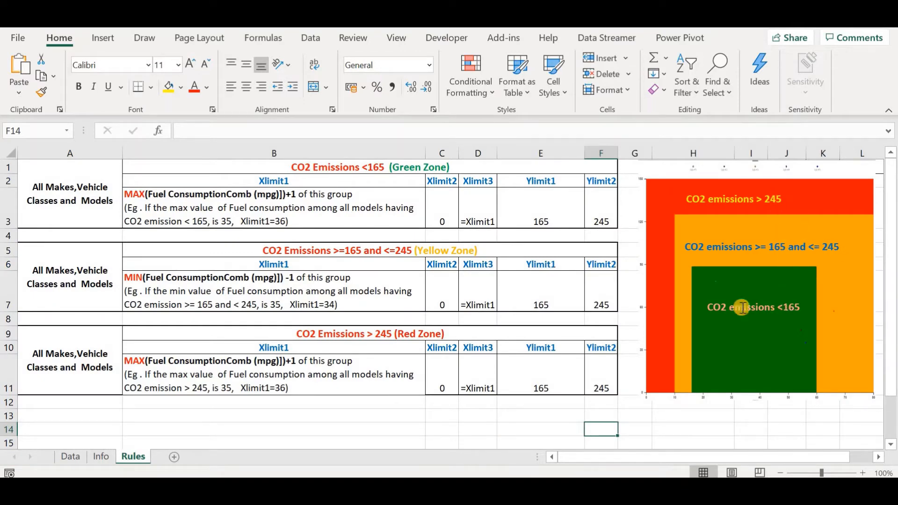
{"action": "left_click", "coordinate": [70, 457]}
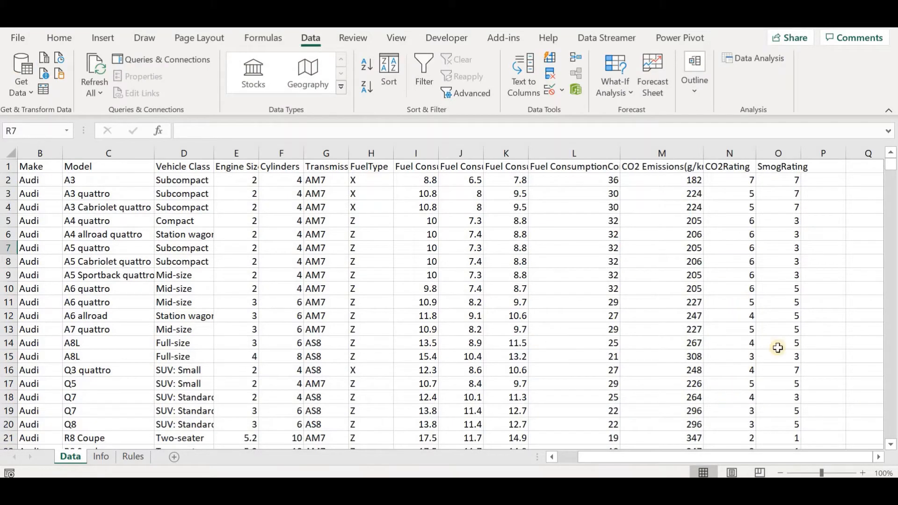
On the Rules sheet, correct the yellow zone's Xlimit1 example so its CO2 emission condition reads >= 165 and <= 245
{"action": "left_click", "coordinate": [133, 457]}
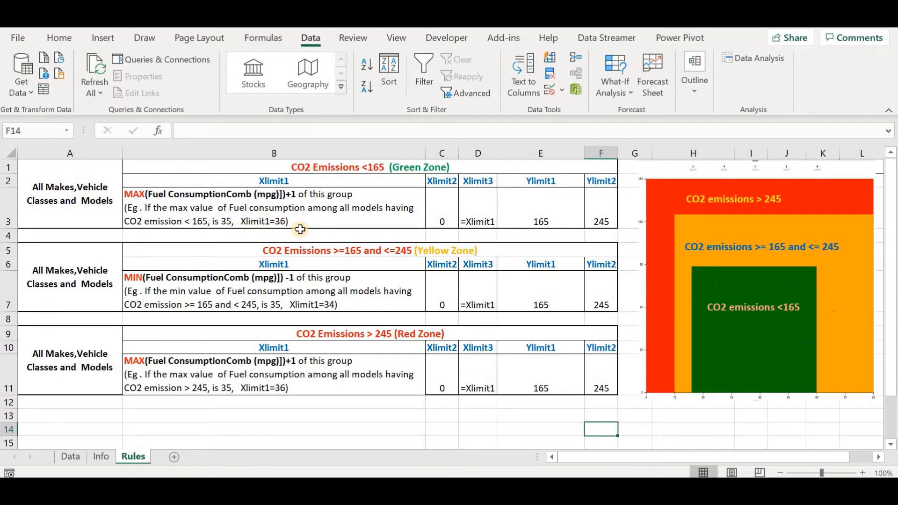
{"action": "scroll", "coordinate": [358, 239], "scroll_direction": "down", "scroll_amount": 1}
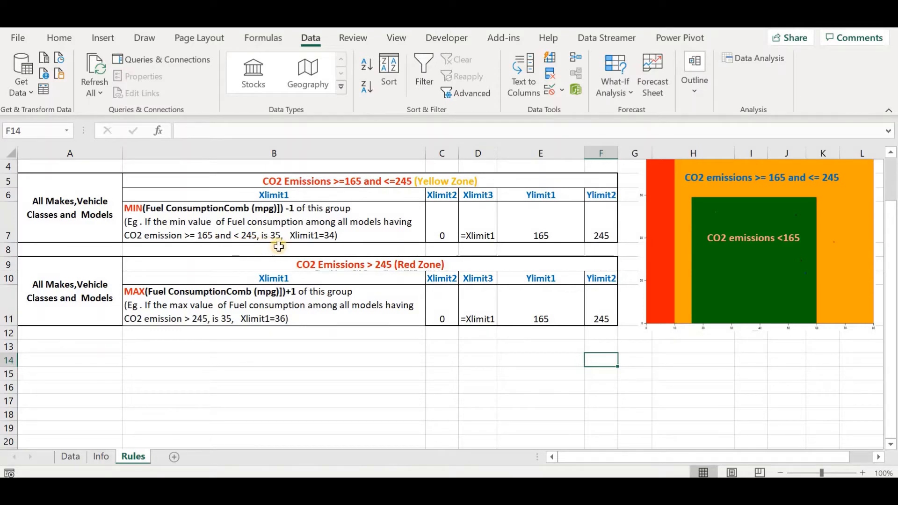
{"action": "double_click", "coordinate": [341, 235]}
{"action": "type", "text": "="}
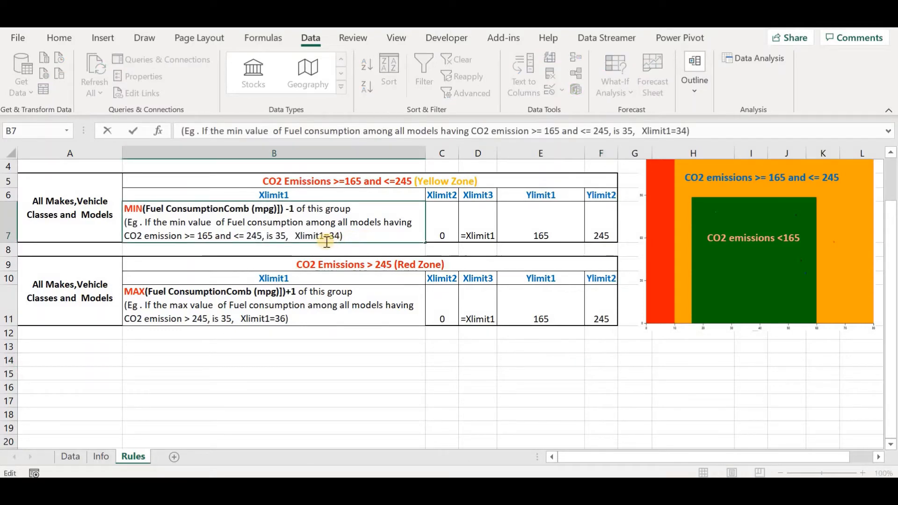
{"action": "left_click", "coordinate": [379, 294]}
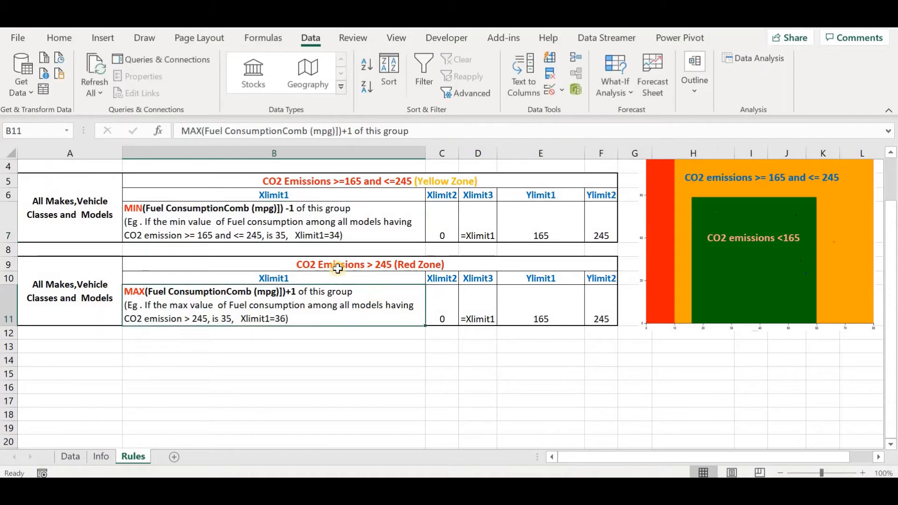
{"action": "left_click", "coordinate": [337, 269]}
{"action": "scroll", "coordinate": [338, 267], "scroll_direction": "down", "scroll_amount": 1}
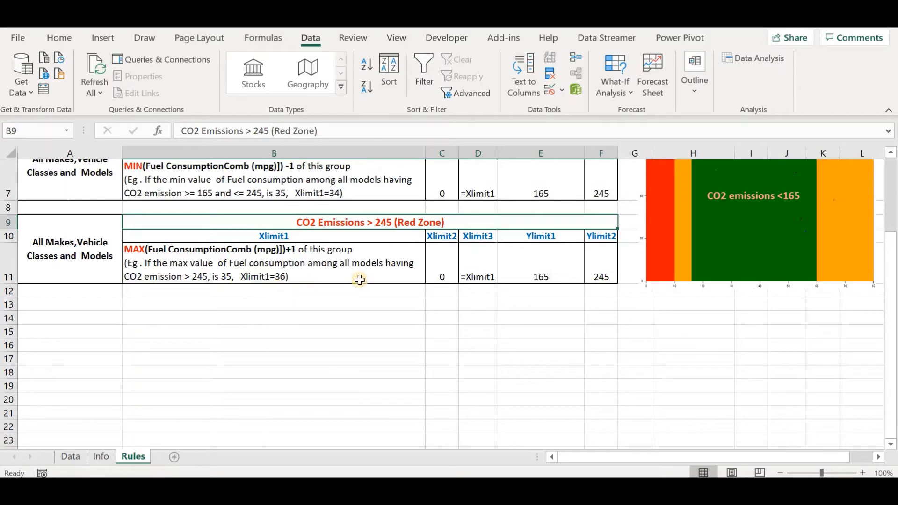
{"action": "scroll", "coordinate": [424, 287], "scroll_direction": "up", "scroll_amount": 2}
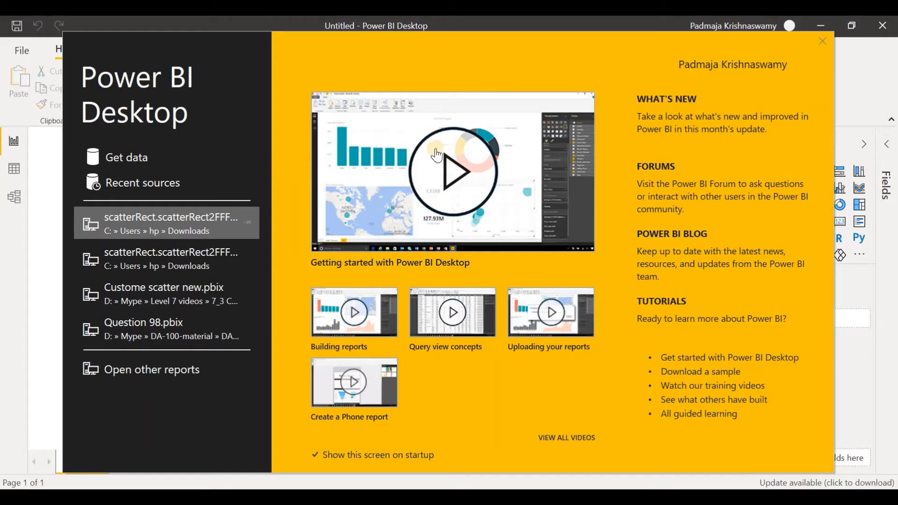
In Power BI Desktop, connect to the Excel workbook "Twenty car brands fuel consumption data" and open its Data sheet for transformation
{"action": "left_click", "coordinate": [139, 160]}
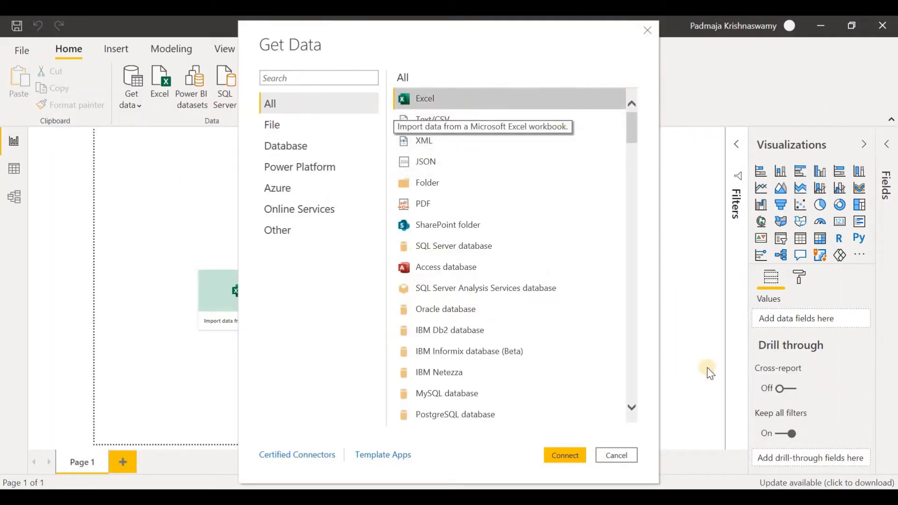
{"action": "left_click", "coordinate": [567, 456]}
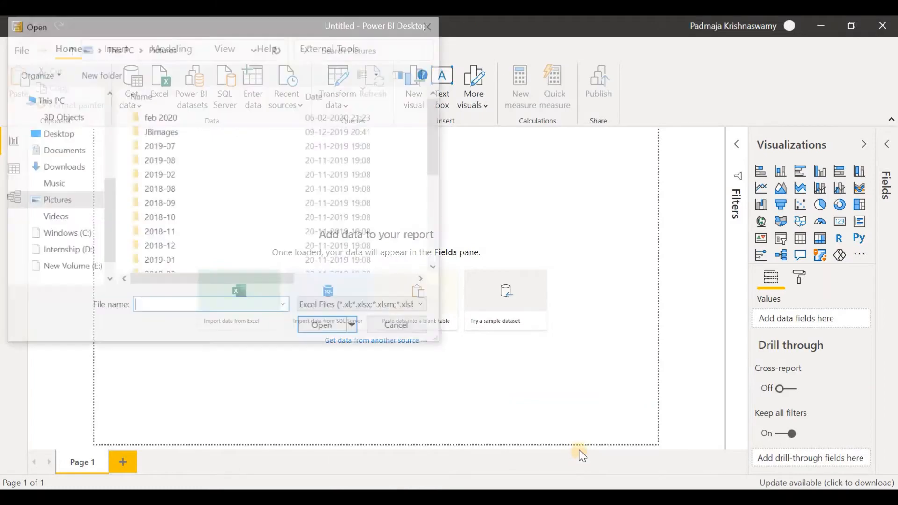
{"action": "left_click", "coordinate": [262, 131]}
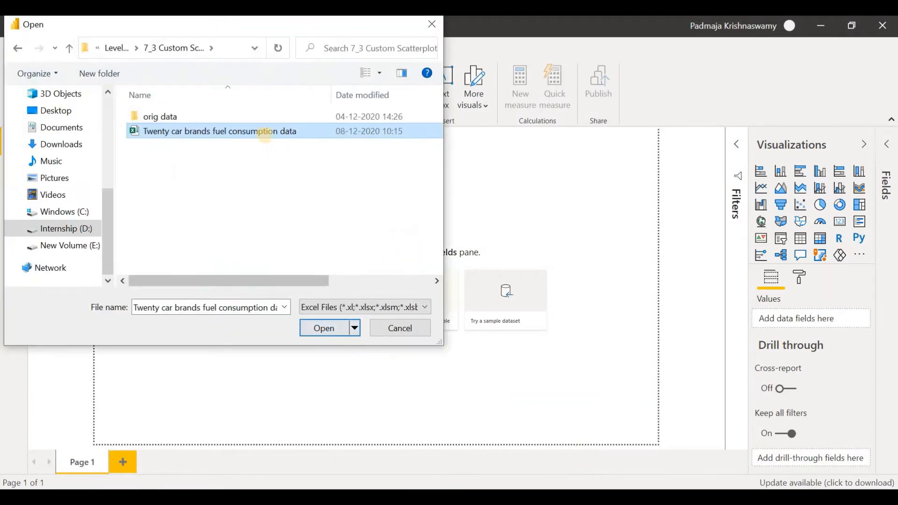
{"action": "left_click", "coordinate": [318, 326]}
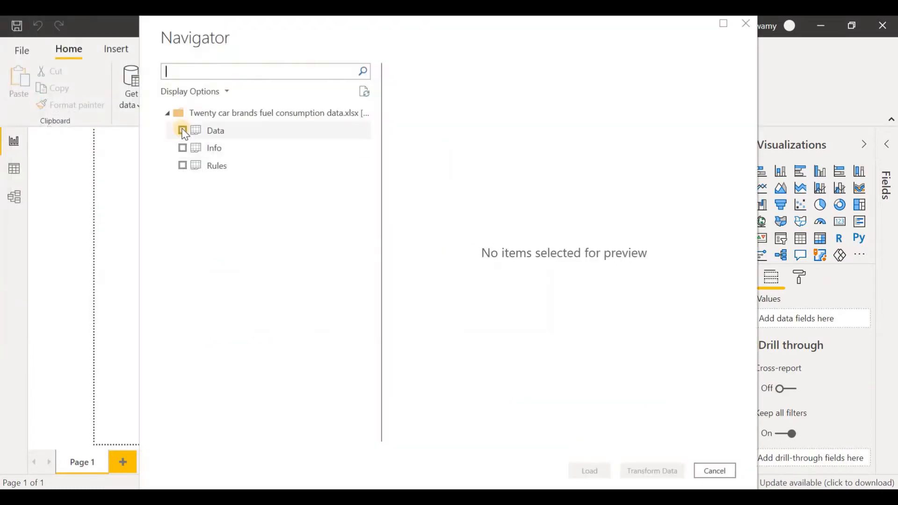
{"action": "left_click", "coordinate": [183, 132]}
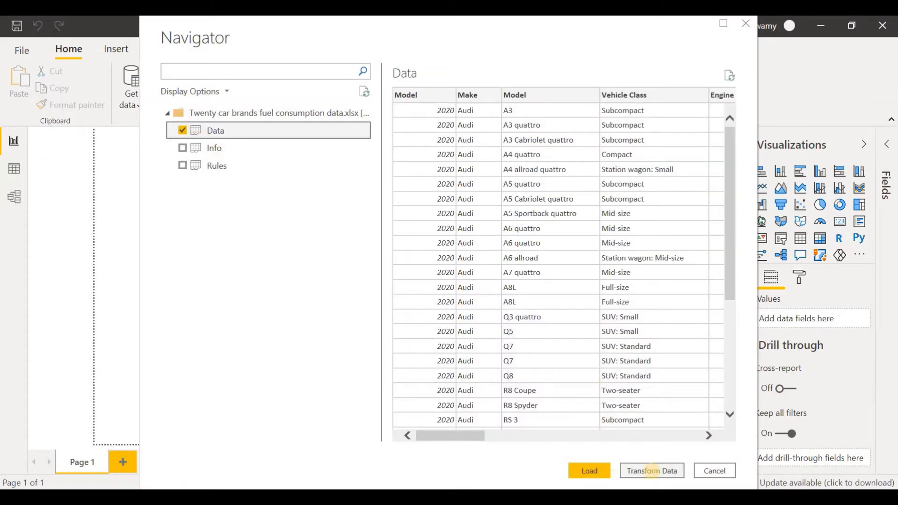
{"action": "left_click", "coordinate": [654, 472]}
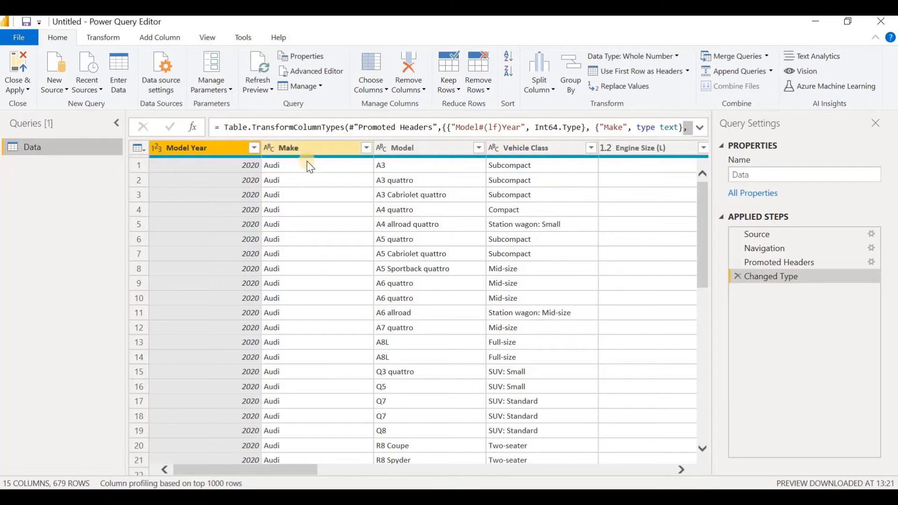
Keep only the Make, Model, Vehicle Class, Engine Size (L), Transmission, Fuel Consumption Comb (mpg), CO2 Emissions (g/km) and CO2 Rating columns in the Data query
{"action": "left_click", "coordinate": [386, 90]}
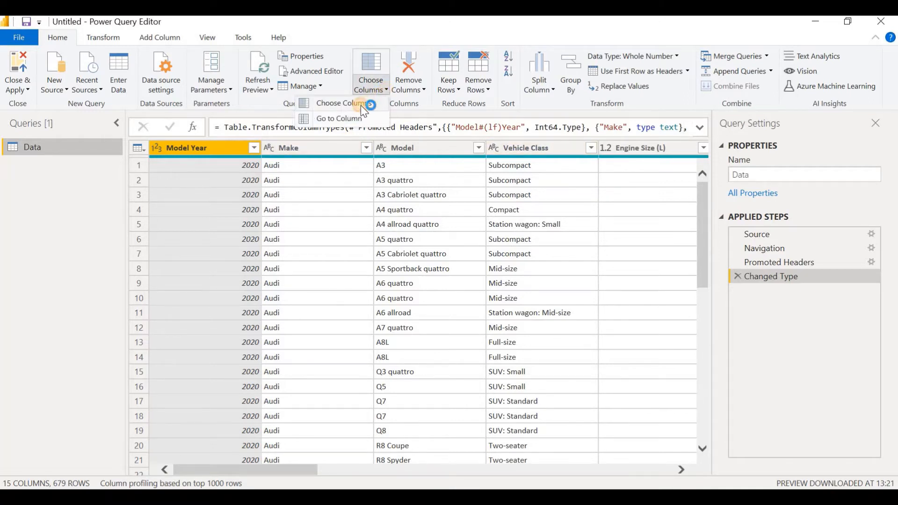
{"action": "left_click", "coordinate": [360, 104]}
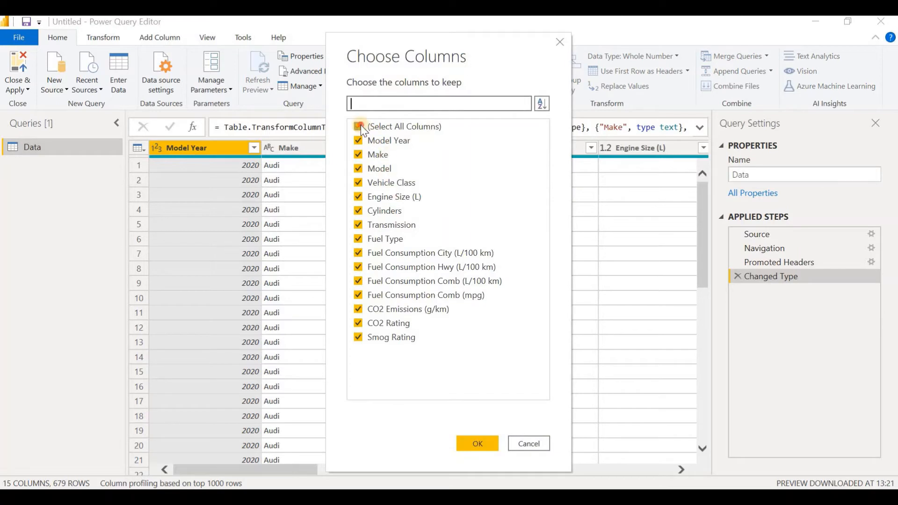
{"action": "left_click", "coordinate": [361, 125]}
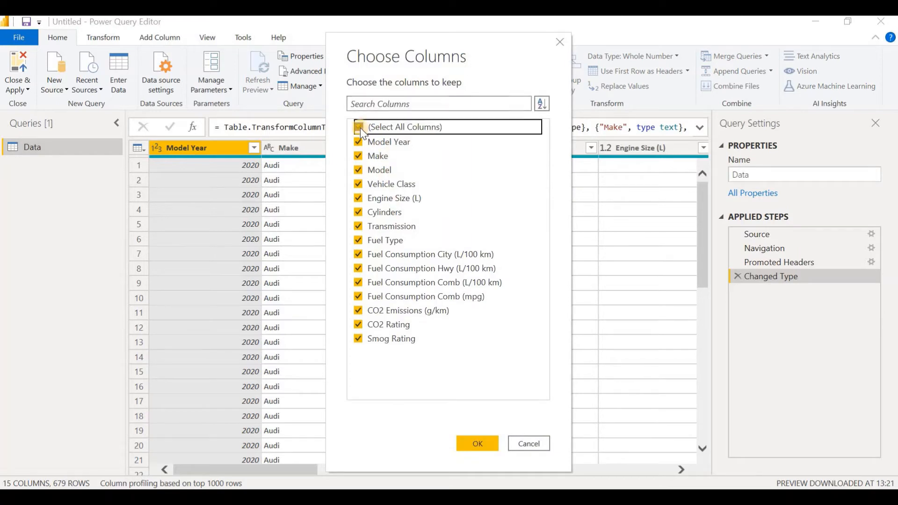
{"action": "left_click", "coordinate": [358, 155]}
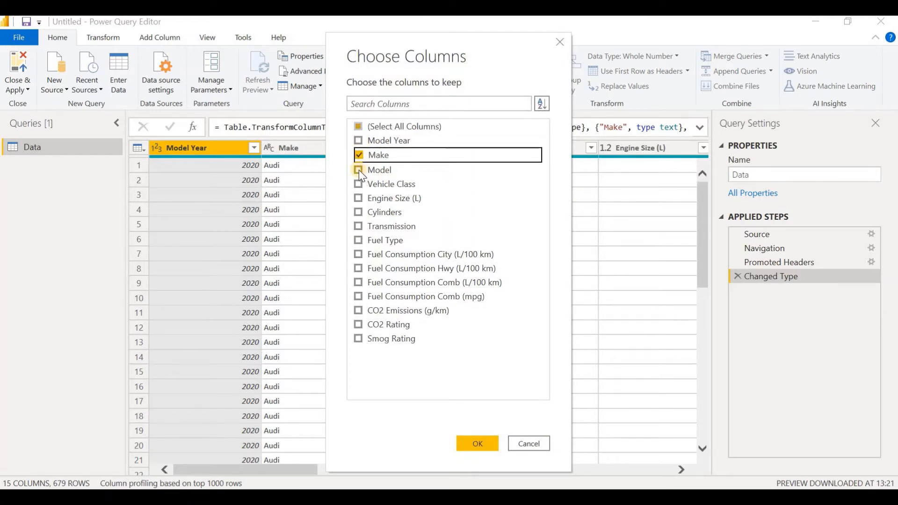
{"action": "left_click", "coordinate": [359, 170]}
{"action": "left_click", "coordinate": [358, 185]}
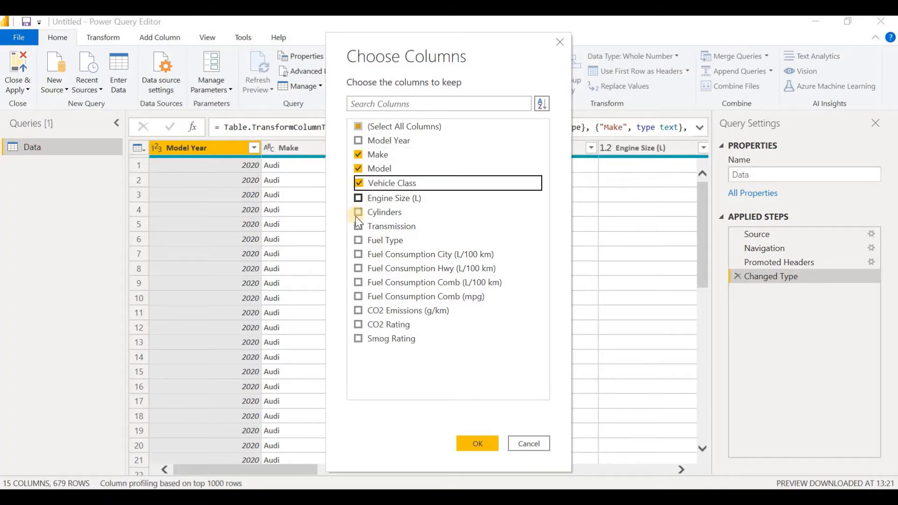
{"action": "left_click", "coordinate": [359, 201]}
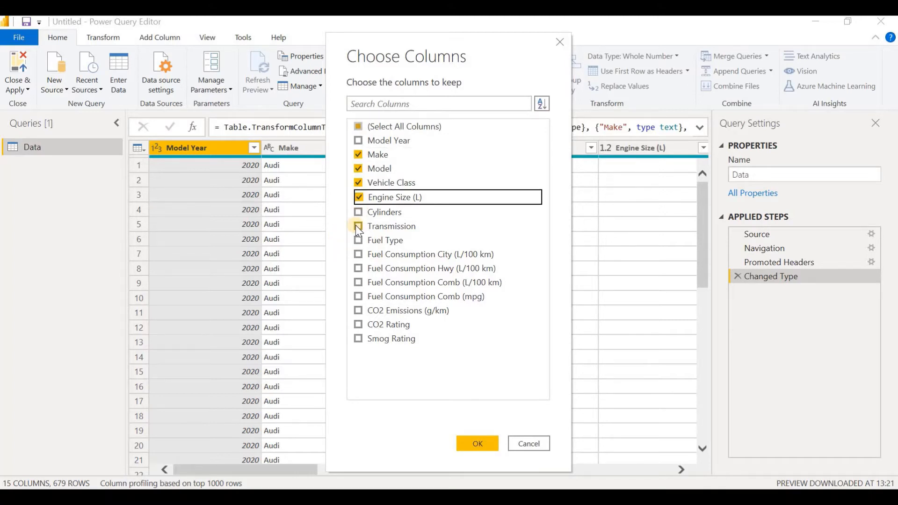
{"action": "left_click", "coordinate": [358, 227]}
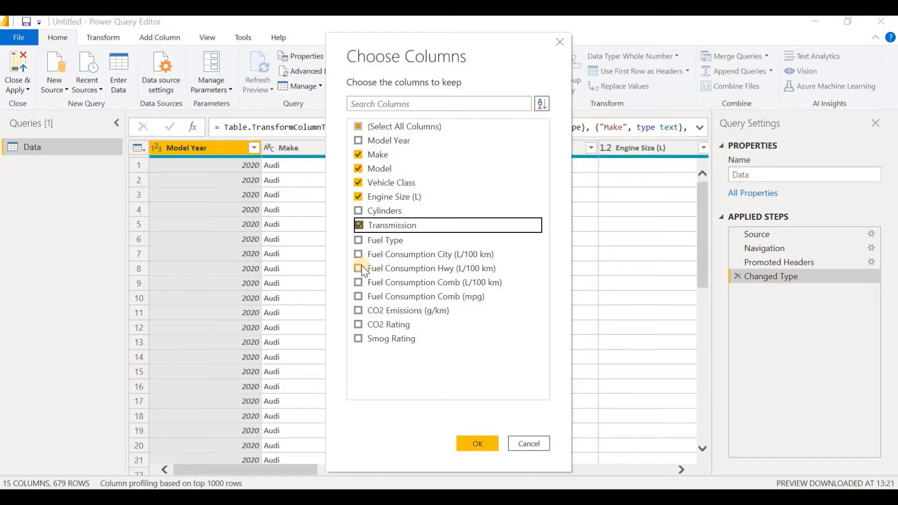
{"action": "left_click", "coordinate": [358, 297]}
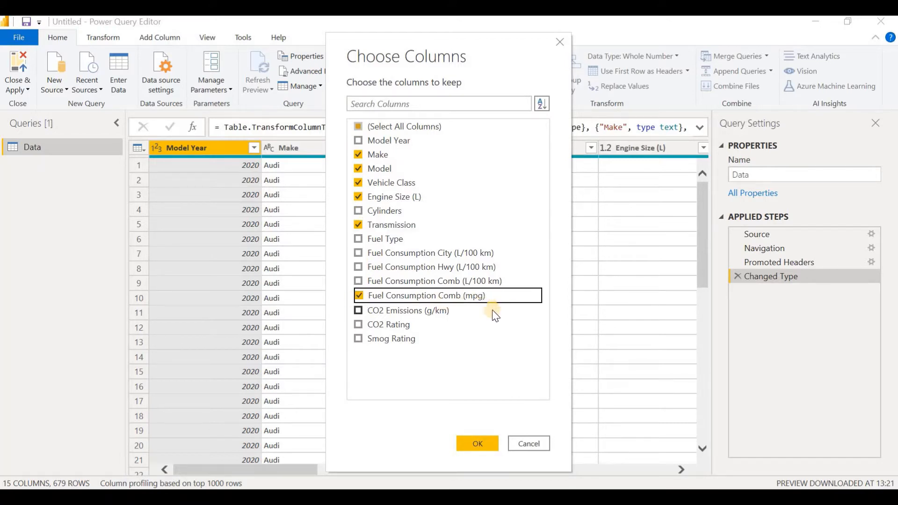
{"action": "left_click", "coordinate": [359, 310]}
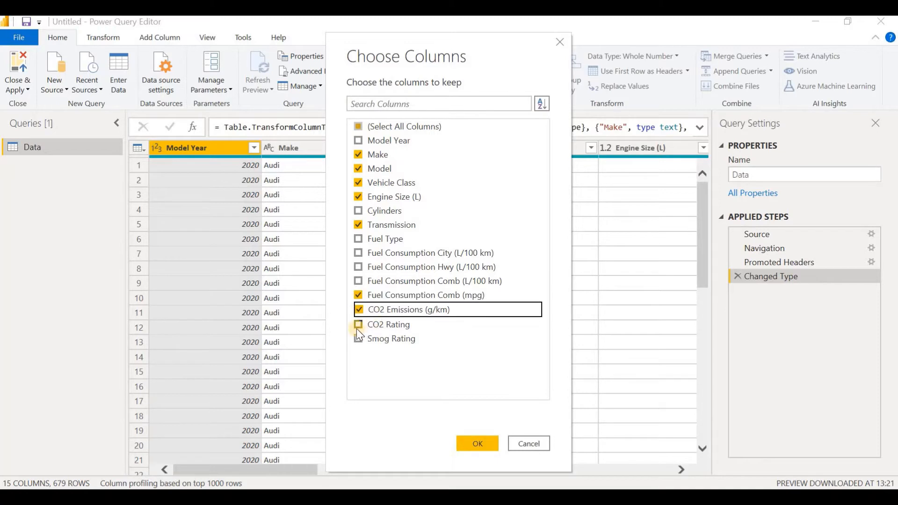
{"action": "left_click", "coordinate": [380, 325]}
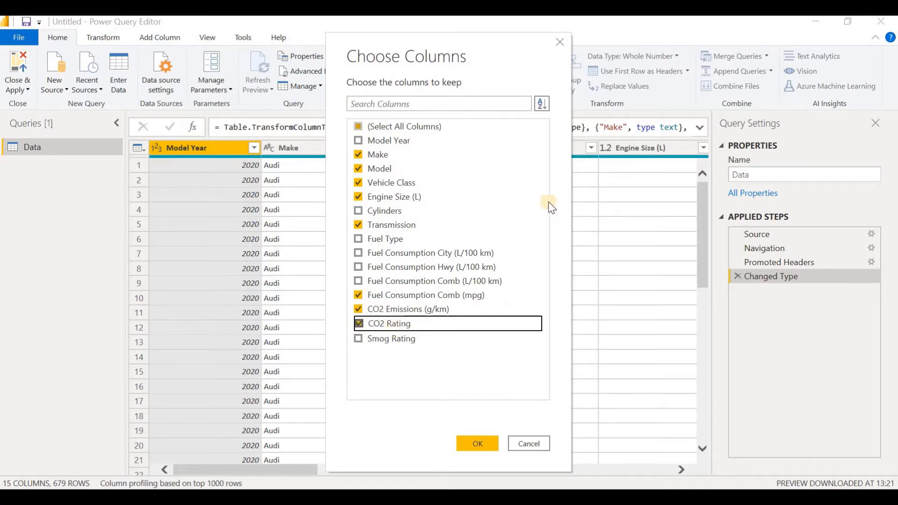
{"action": "left_click", "coordinate": [483, 445]}
{"action": "left_click_drag", "start_coordinate": [442, 469], "coordinate": [652, 468]}
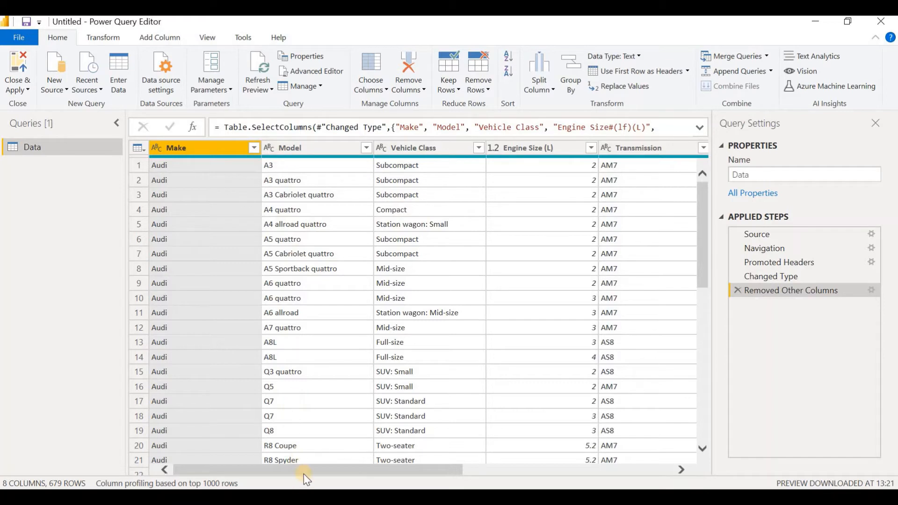
Add an index column starting from 1 to the Data query and rename it "Model Index"
{"action": "left_click", "coordinate": [156, 42]}
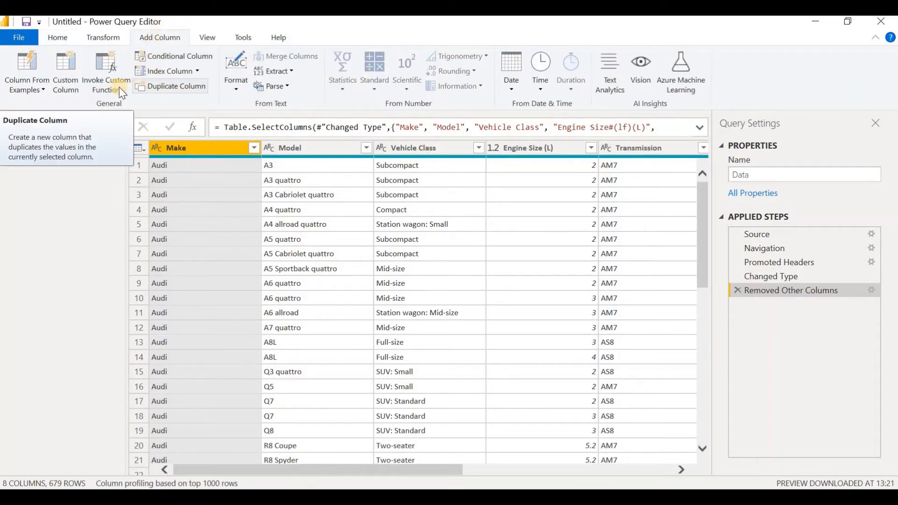
{"action": "left_click", "coordinate": [196, 71]}
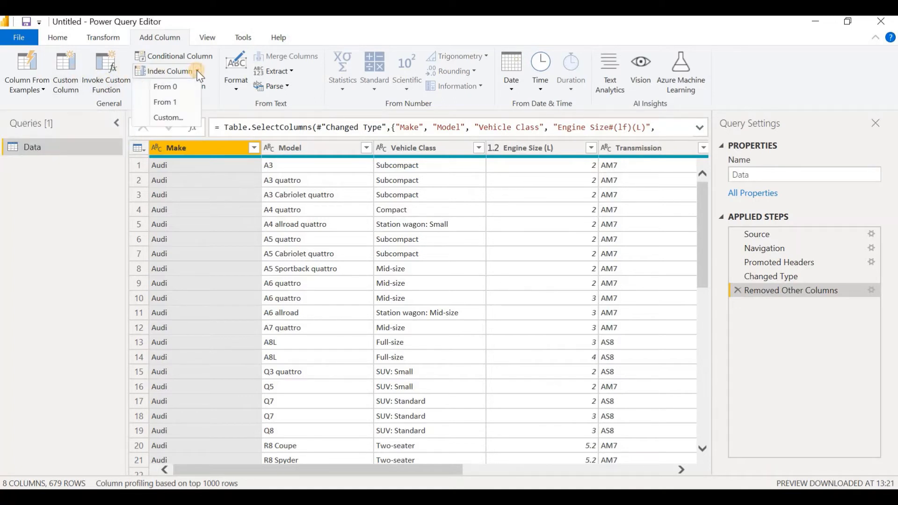
{"action": "left_click", "coordinate": [171, 104]}
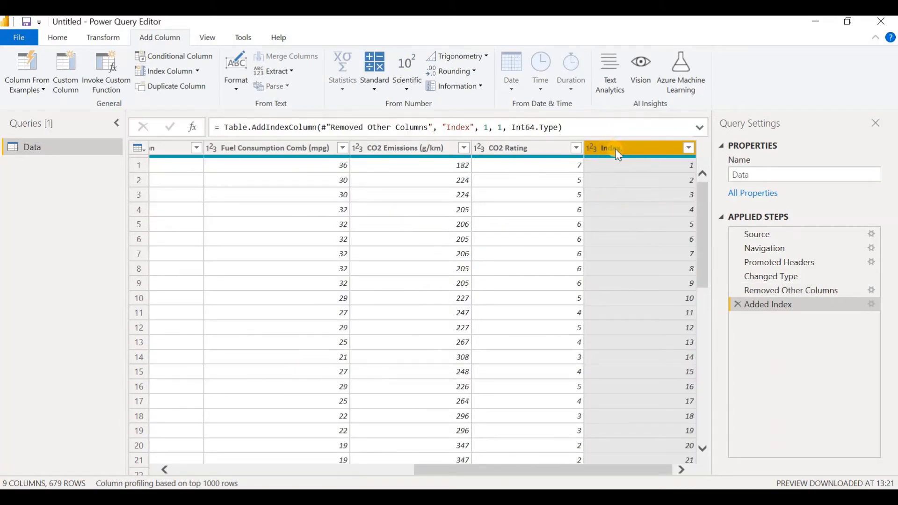
{"action": "double_click", "coordinate": [616, 148]}
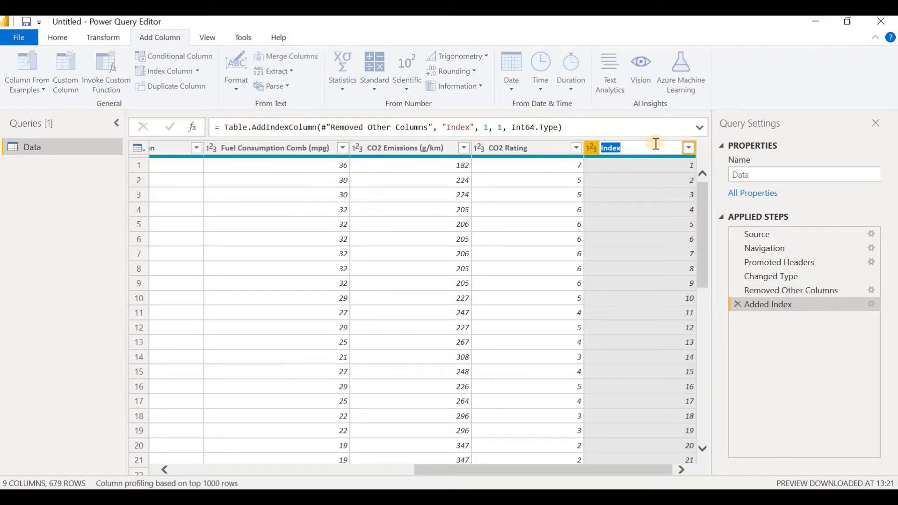
{"action": "left_click", "coordinate": [601, 147]}
{"action": "type", "text": "Model"}
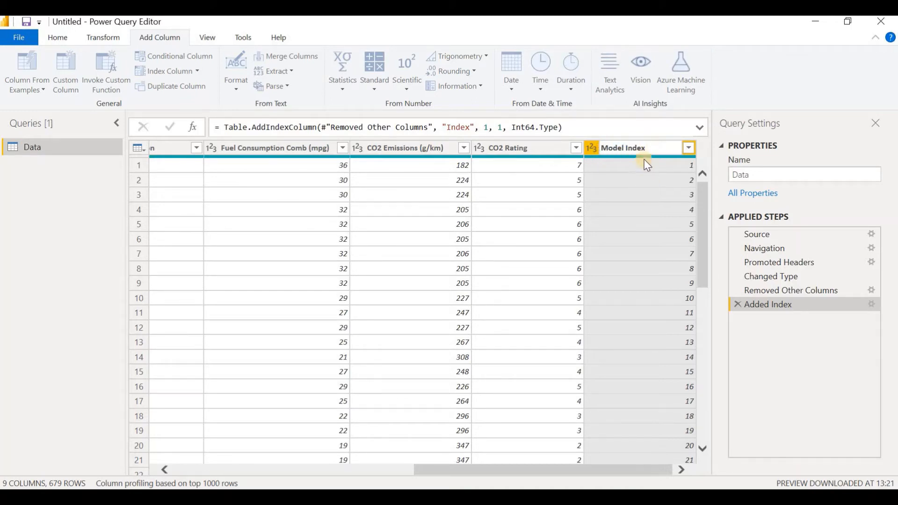
{"action": "key", "text": "Return"}
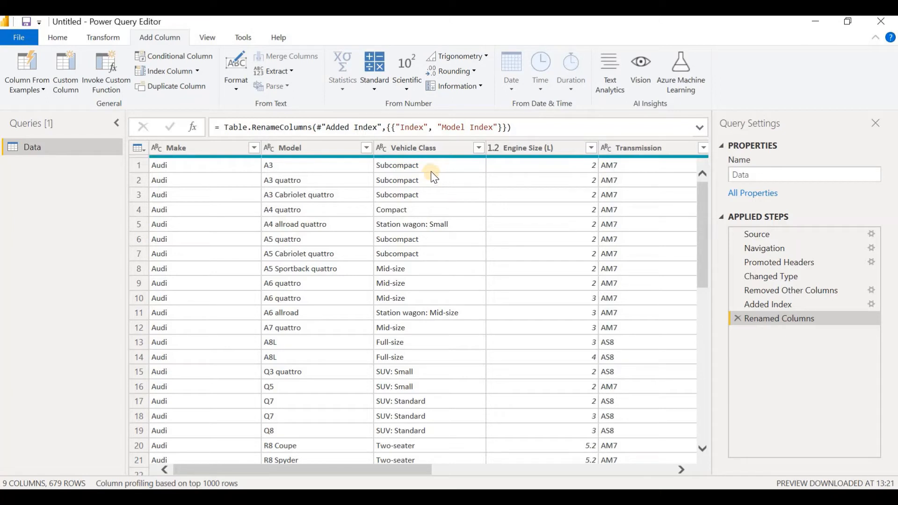
Add a "Class & Engine Size" column from examples based on Vehicle Class and Engine Size (L), using the sample value "Subcompact 2"
{"action": "left_click", "coordinate": [432, 143]}
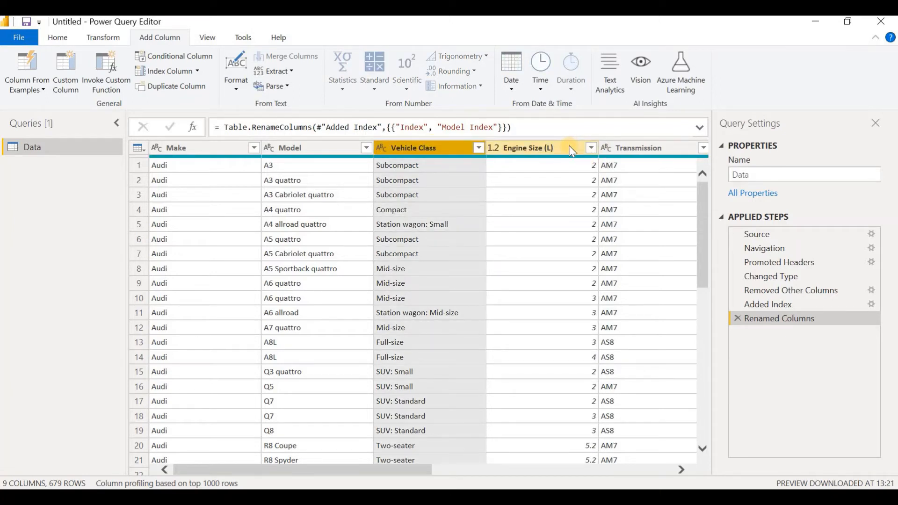
{"action": "left_click", "coordinate": [569, 147], "text": "ctrl"}
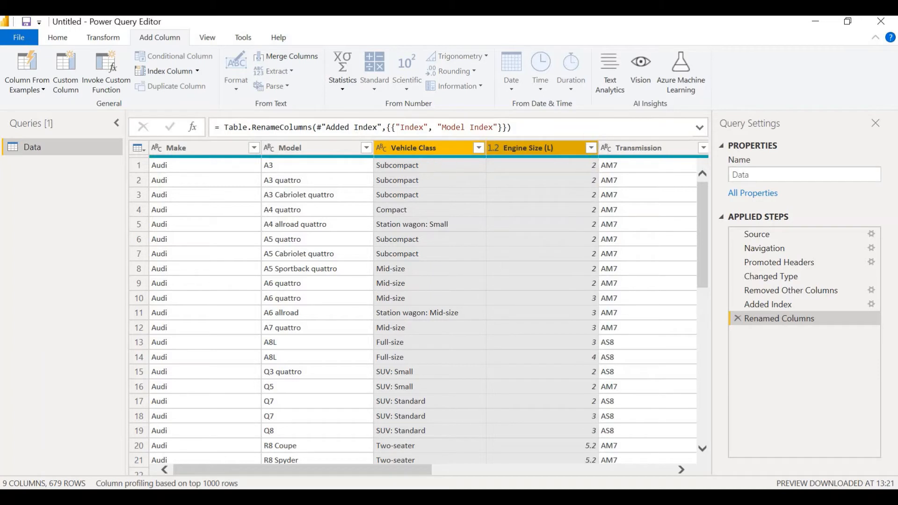
{"action": "left_click", "coordinate": [45, 90]}
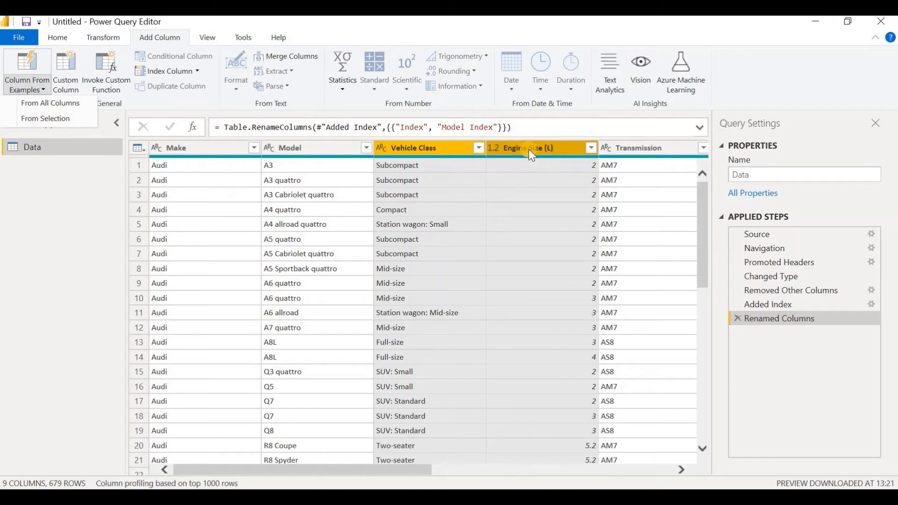
{"action": "left_click", "coordinate": [45, 119]}
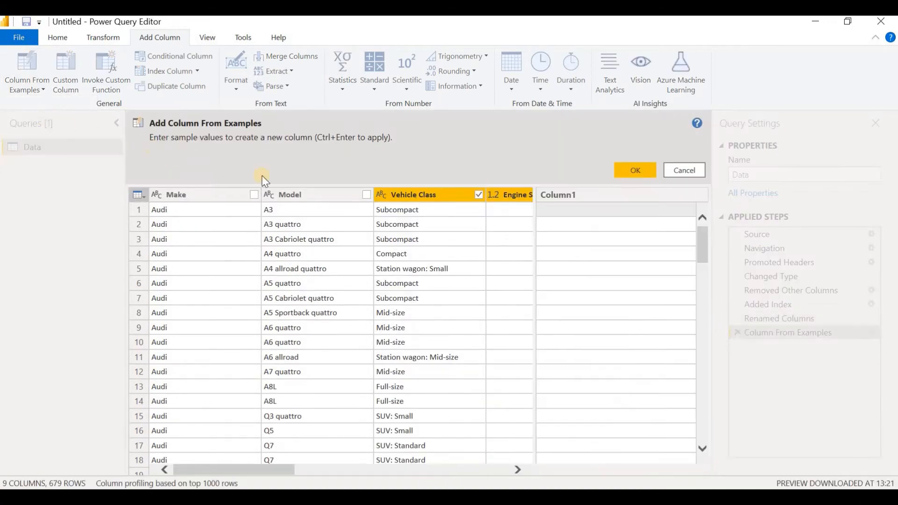
{"action": "double_click", "coordinate": [569, 195]}
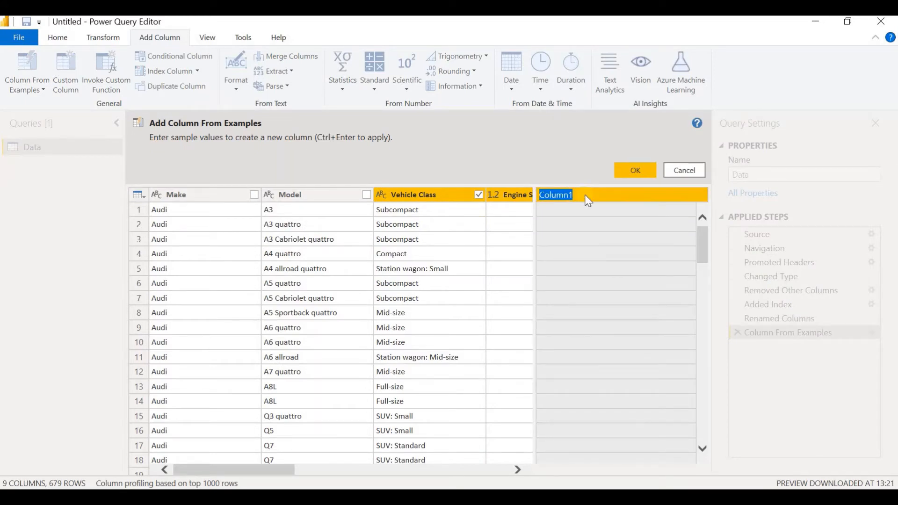
{"action": "type", "text": "Class & Engine Size"}
{"action": "key", "text": "Return"}
{"action": "left_click", "coordinate": [574, 209]}
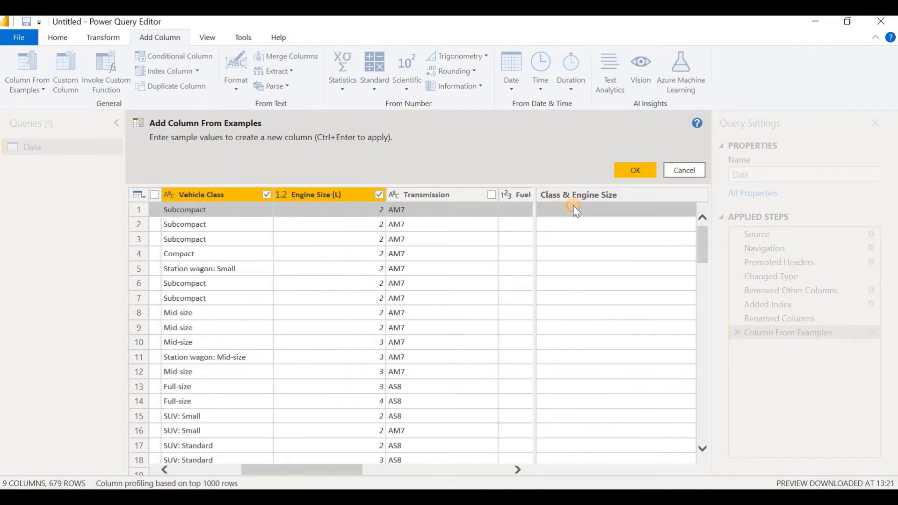
{"action": "left_click", "coordinate": [574, 209]}
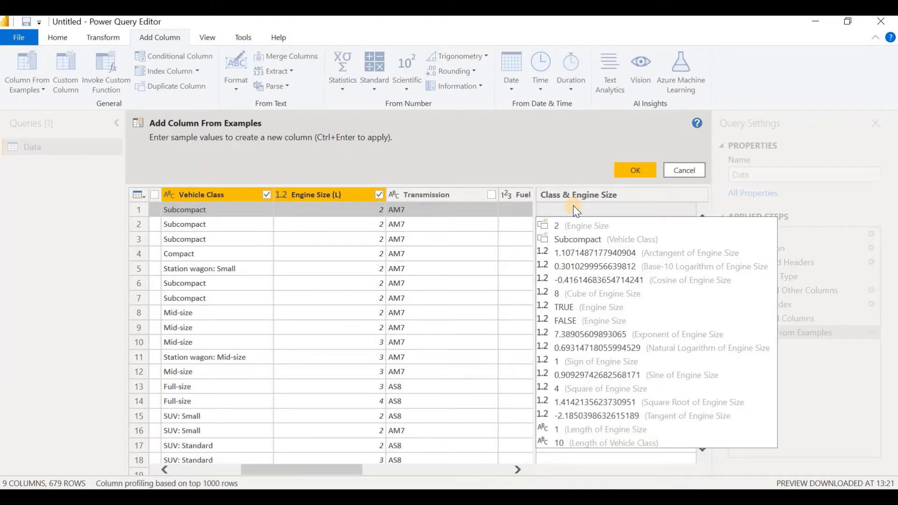
{"action": "type", "text": "Subcompact 2"}
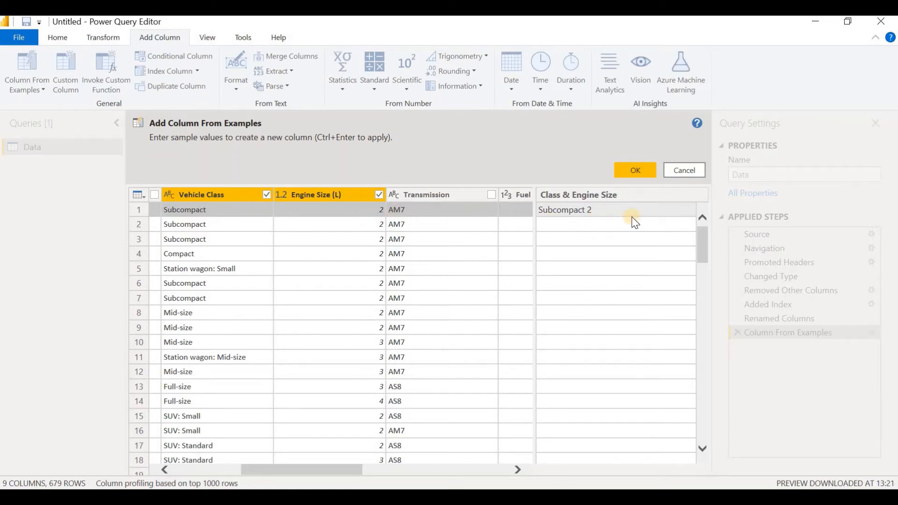
{"action": "left_click", "coordinate": [634, 171]}
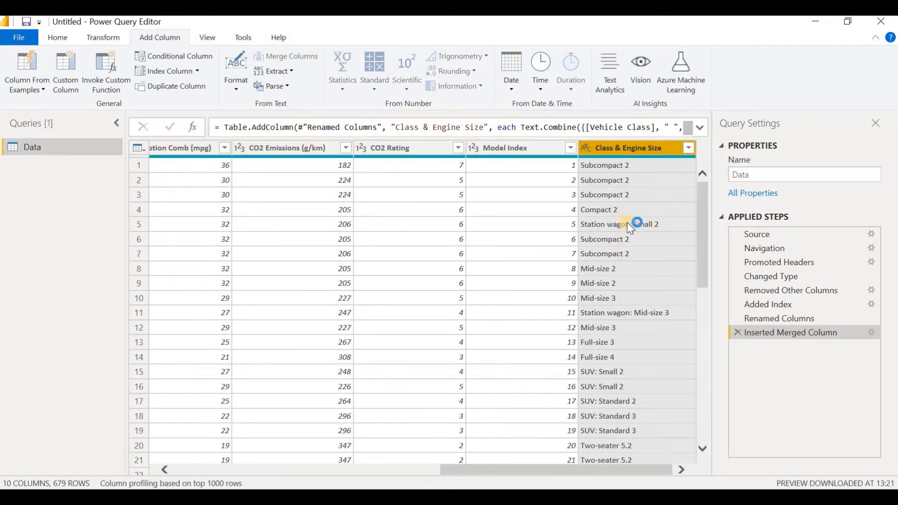
Review the distinct values in the Class & Engine Size column's filter list without applying a filter
{"action": "left_click", "coordinate": [688, 148]}
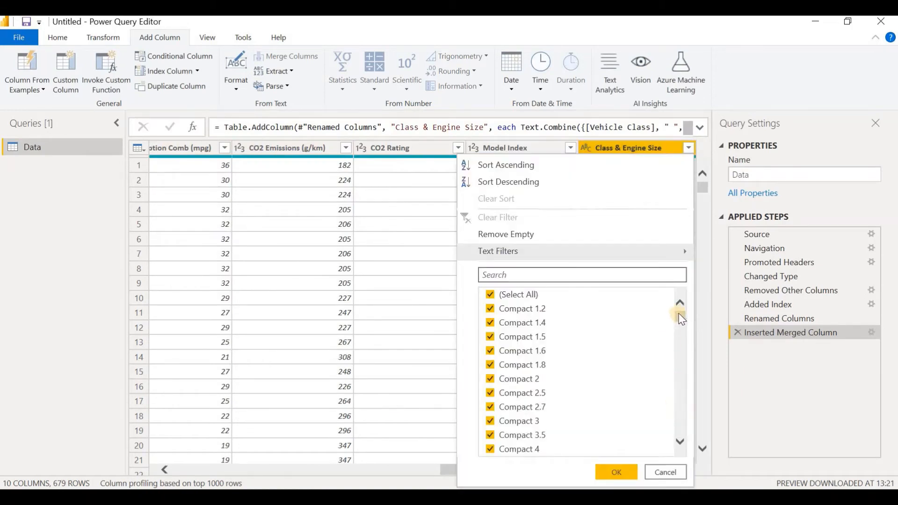
{"action": "left_click_drag", "start_coordinate": [681, 318], "coordinate": [693, 462]}
{"action": "left_click_drag", "start_coordinate": [694, 309], "coordinate": [703, 264]}
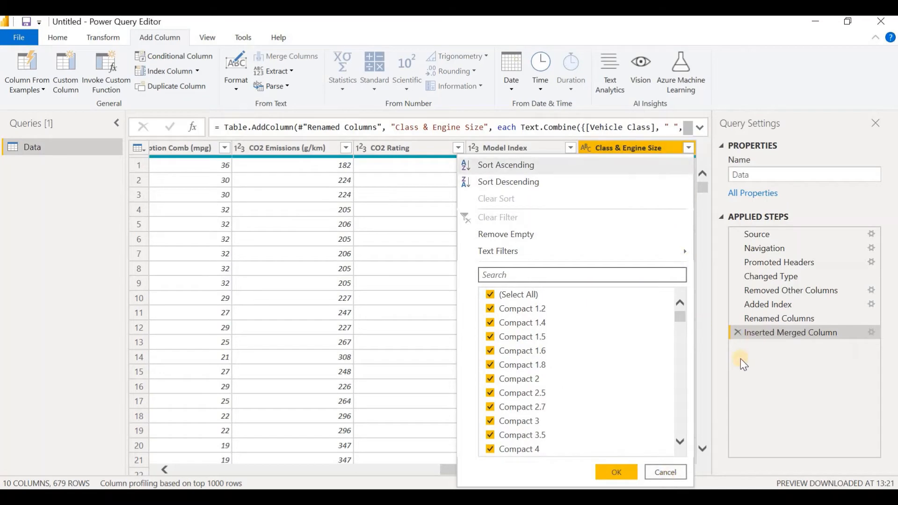
{"action": "left_click", "coordinate": [707, 462]}
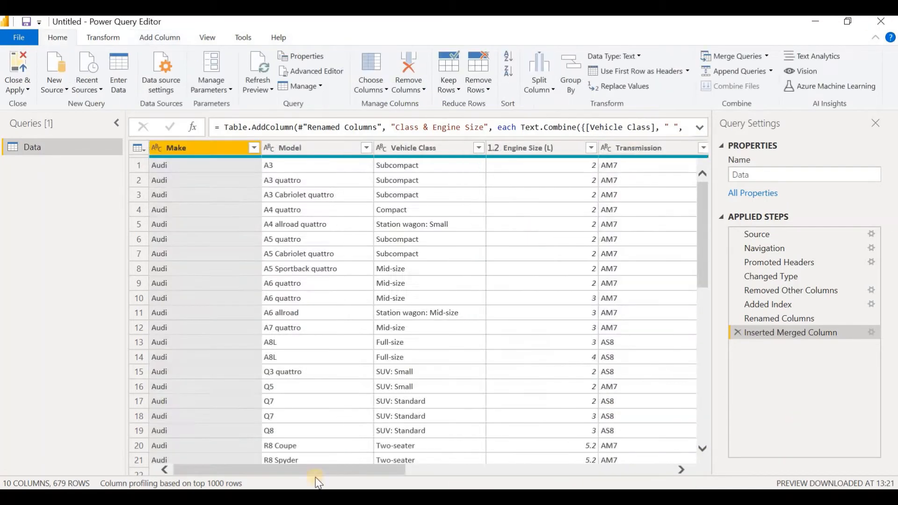
Add a custom column named "Xlimit2" with the constant value 0 to the Data query
{"action": "left_click_drag", "start_coordinate": [315, 471], "coordinate": [646, 472]}
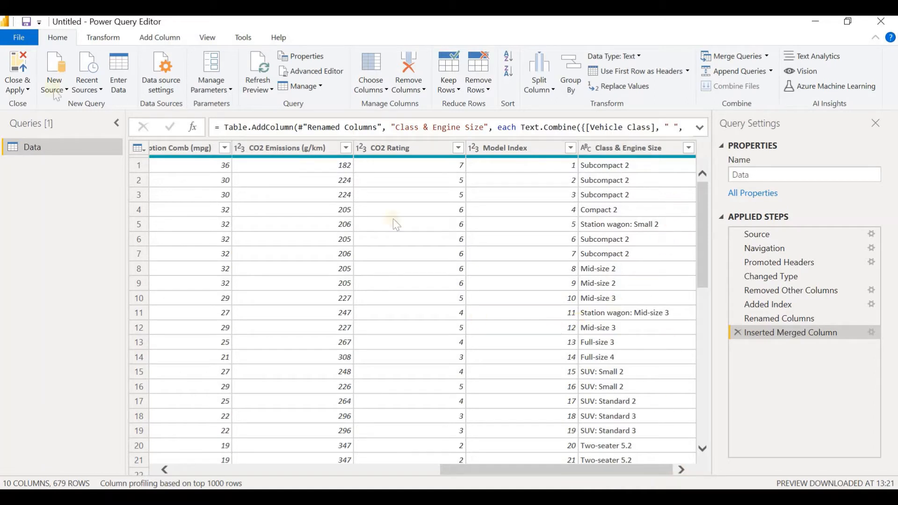
{"action": "left_click", "coordinate": [156, 37]}
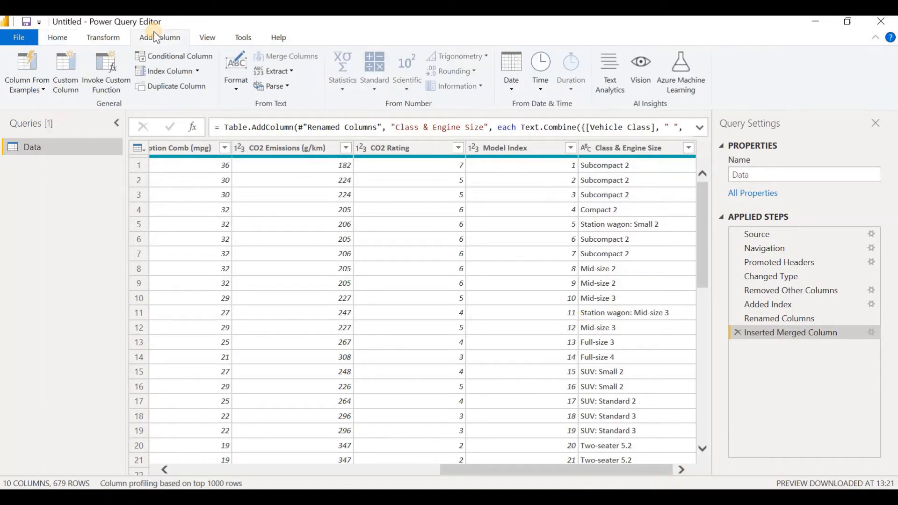
{"action": "left_click", "coordinate": [67, 86]}
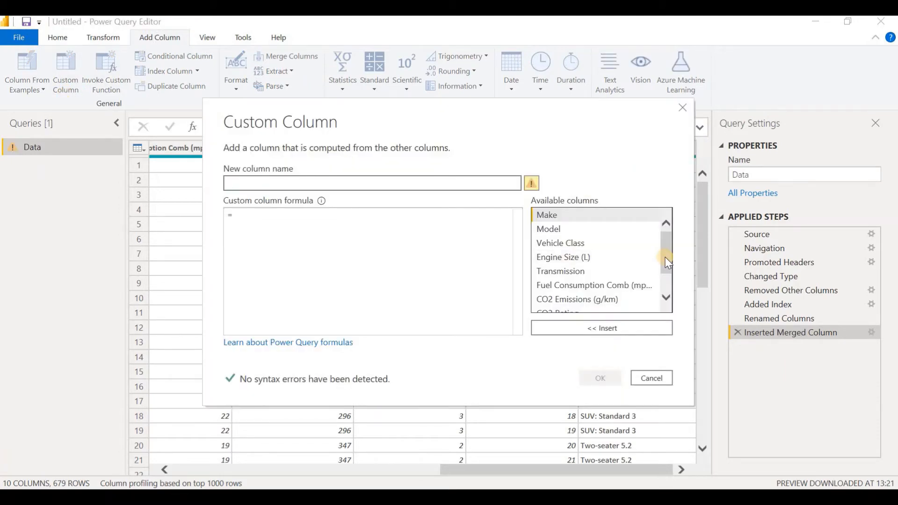
{"action": "type", "text": "Xlimit2"}
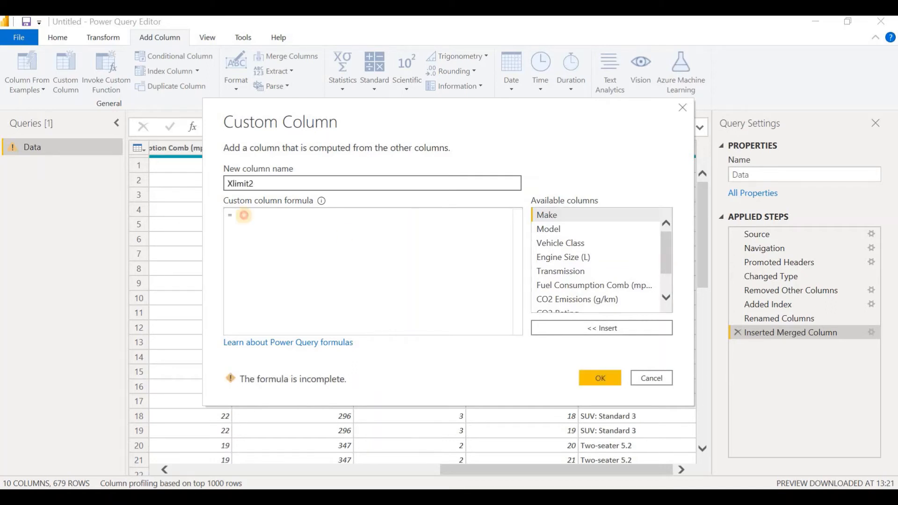
{"action": "left_click", "coordinate": [361, 239]}
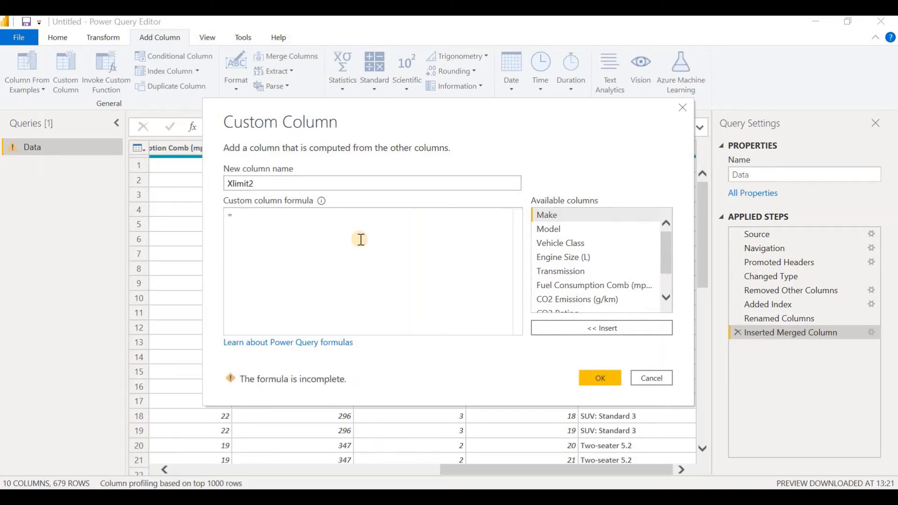
{"action": "type", "text": "0"}
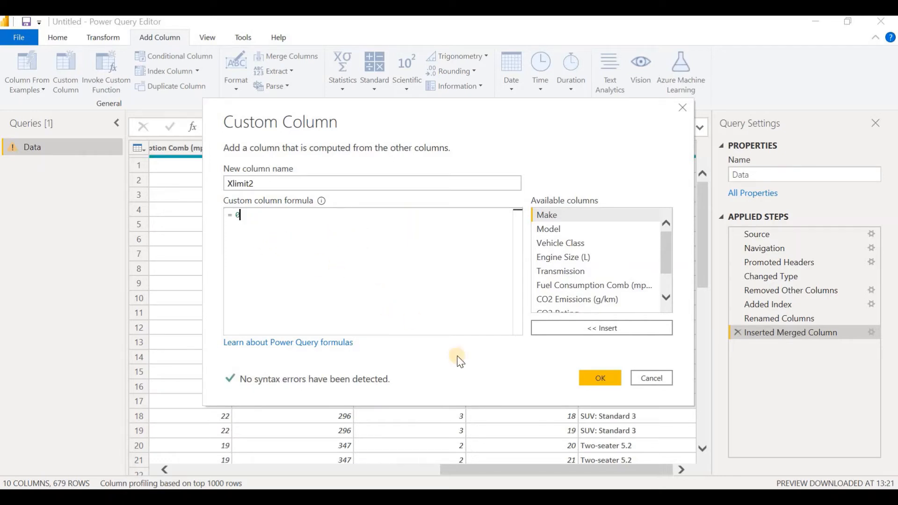
{"action": "left_click", "coordinate": [596, 377]}
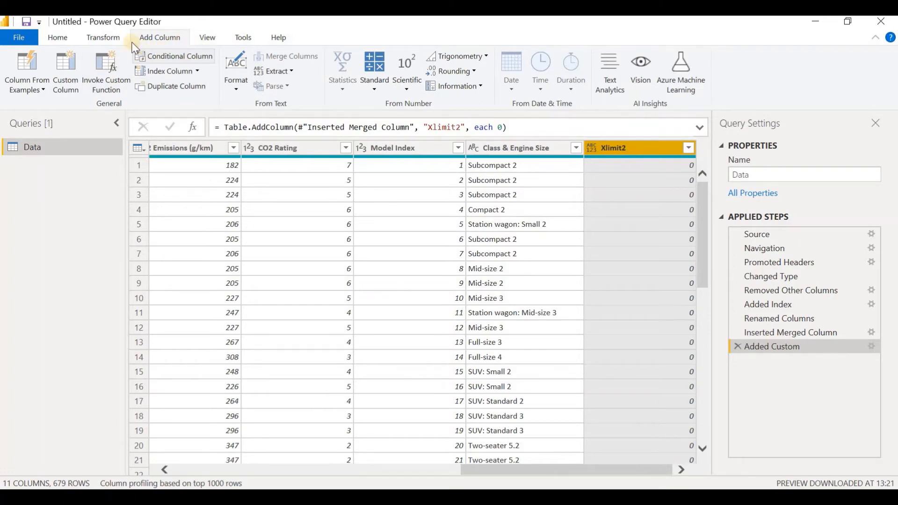
Add a custom column named "Ylimit1" with the constant value 165 to the Data query
{"action": "left_click", "coordinate": [68, 83]}
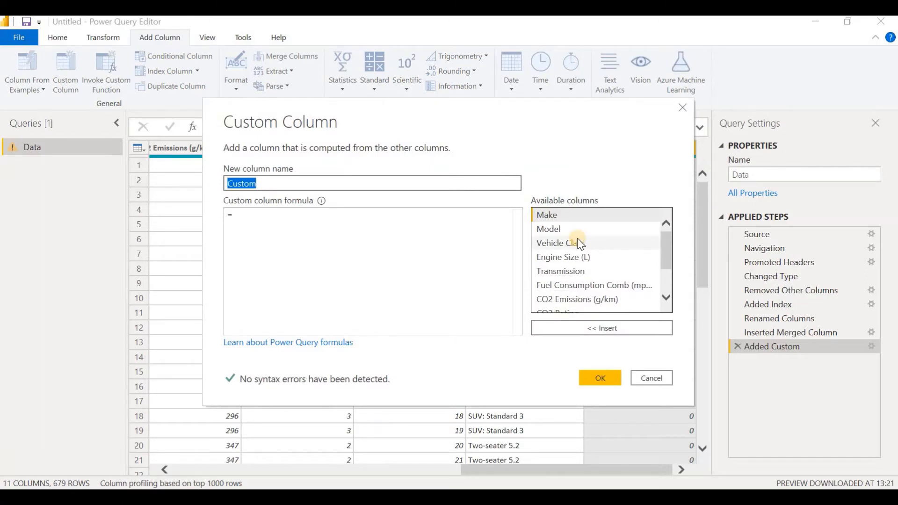
{"action": "type", "text": "Ylimit1"}
{"action": "left_click", "coordinate": [281, 216]}
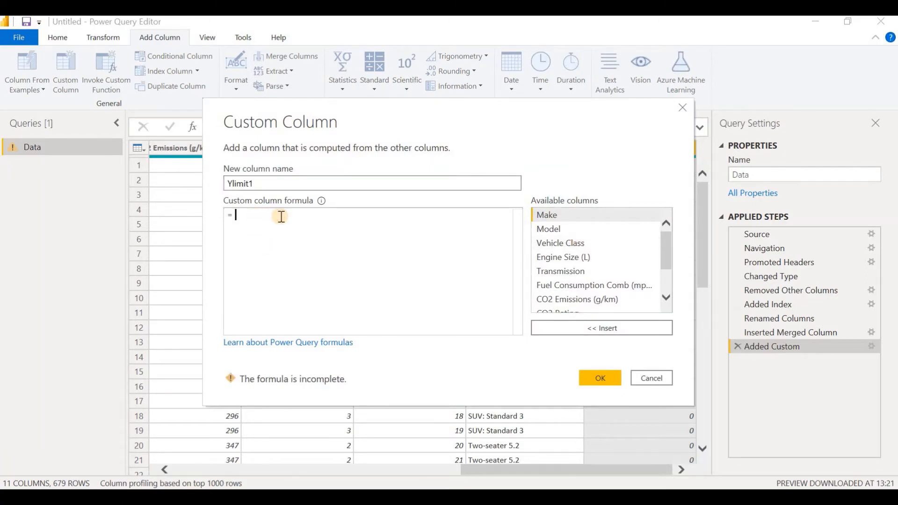
{"action": "type", "text": "165"}
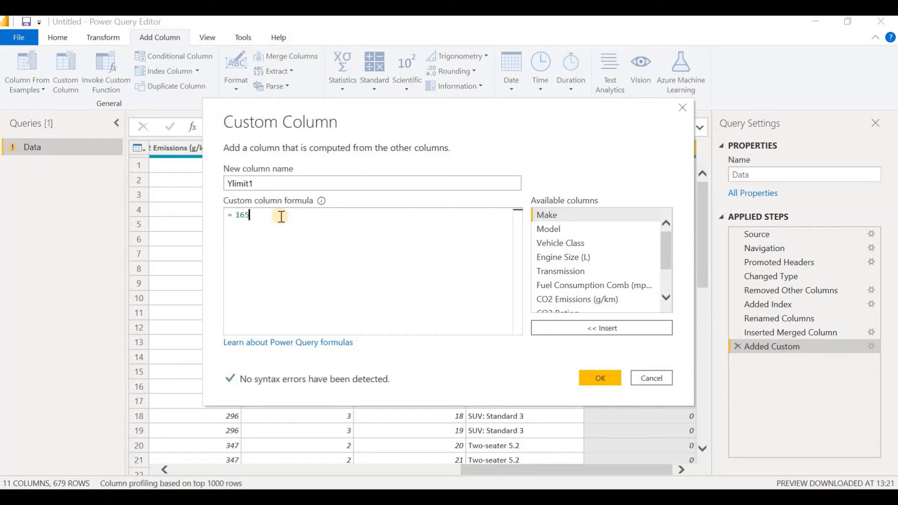
{"action": "left_click", "coordinate": [601, 380]}
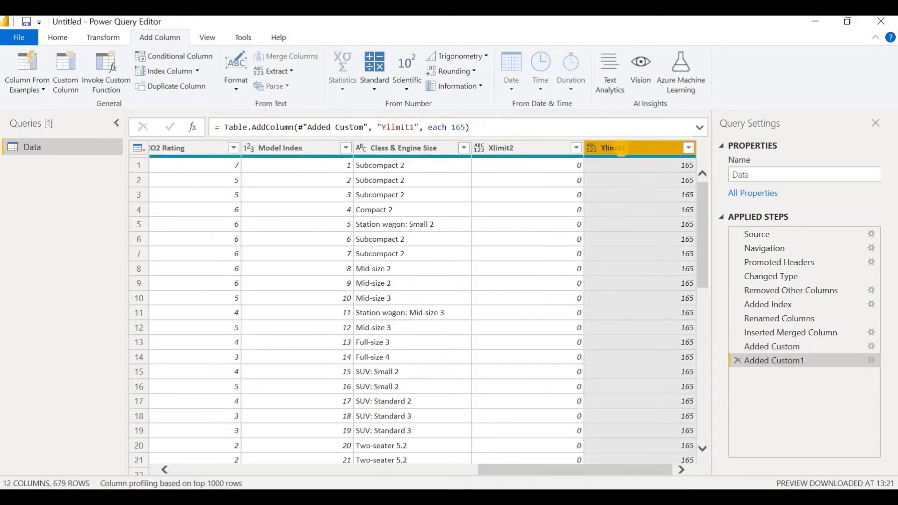
Add a custom column named "Ylimit2" with the constant value 245 to the Data query
{"action": "left_click", "coordinate": [81, 90]}
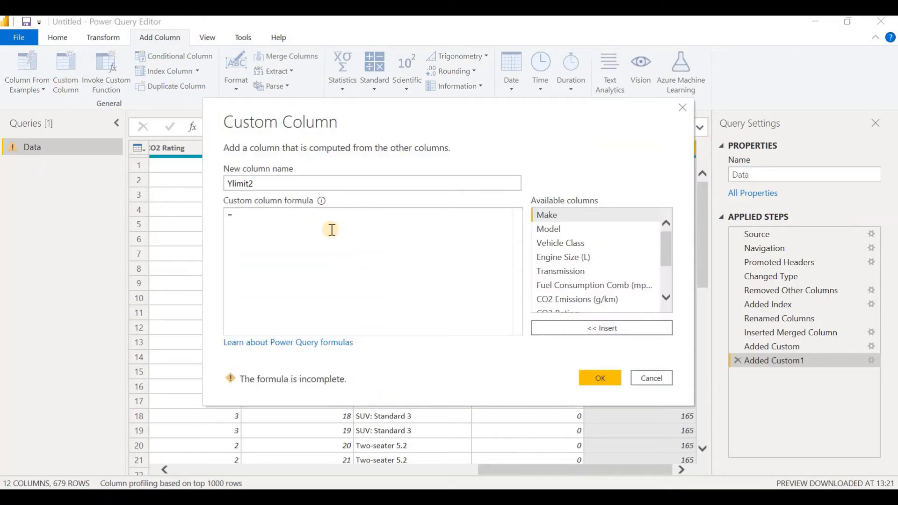
{"action": "type", "text": "245"}
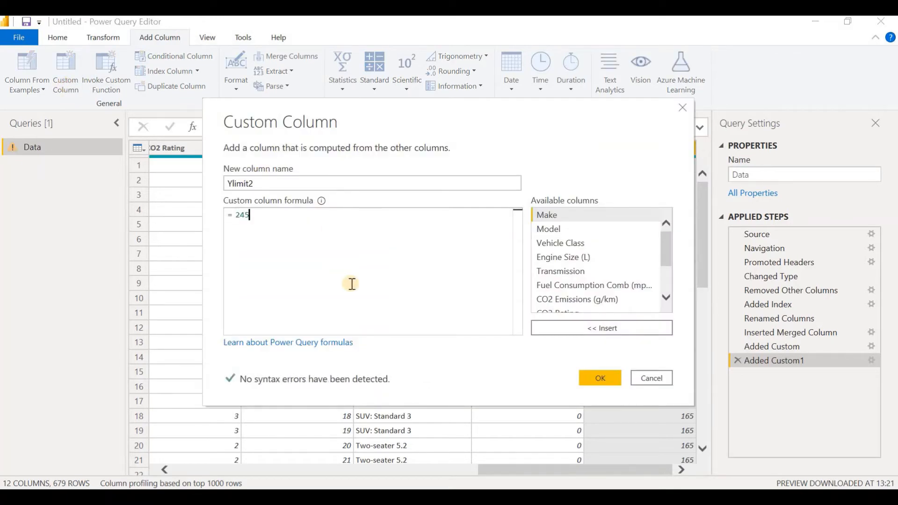
{"action": "left_click", "coordinate": [600, 379]}
Close the Power Query Editor and apply the query changes to the report
{"action": "left_click_drag", "start_coordinate": [470, 472], "coordinate": [141, 482]}
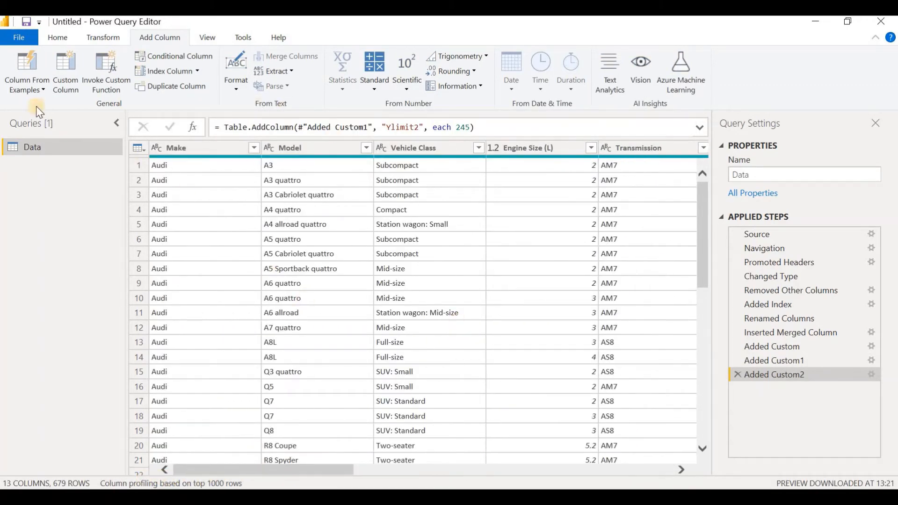
{"action": "left_click", "coordinate": [55, 38]}
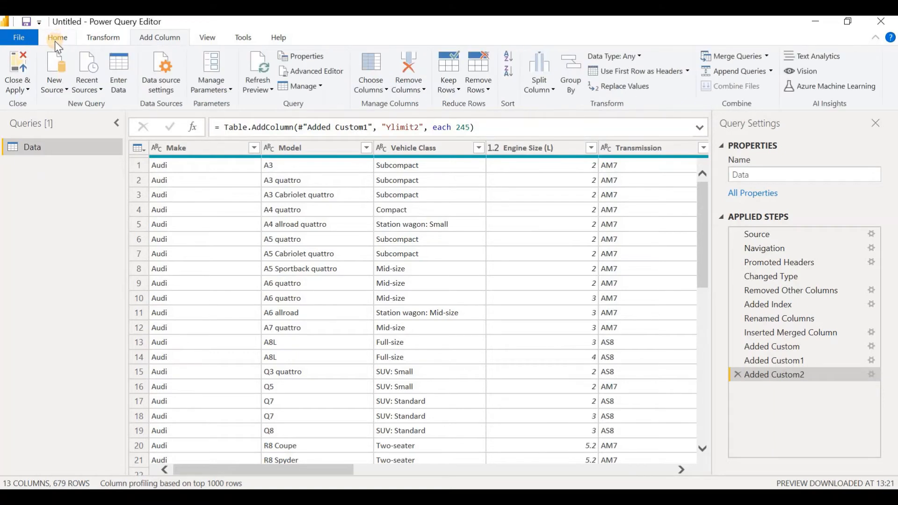
{"action": "left_click", "coordinate": [27, 88]}
{"action": "left_click", "coordinate": [30, 104]}
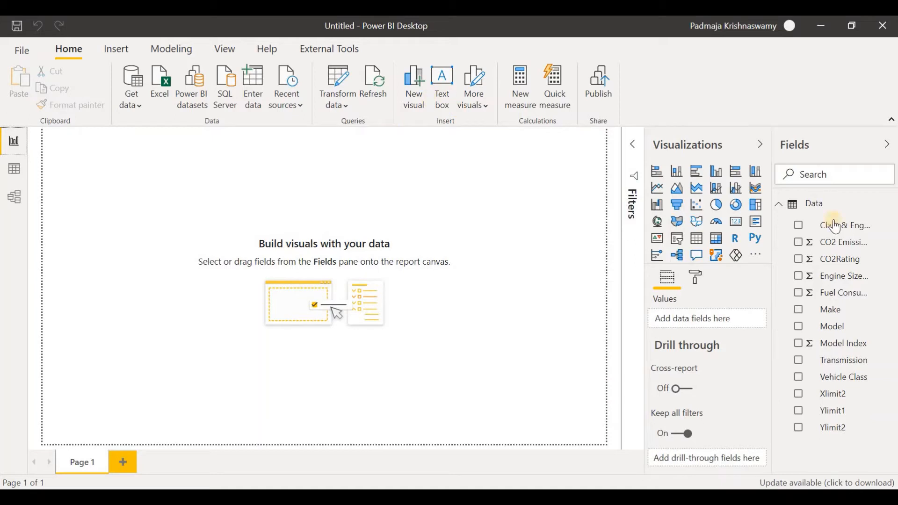
Start a new calculated column in the Data table and name it "Xlimit1" in its formula
{"action": "left_click", "coordinate": [813, 205]}
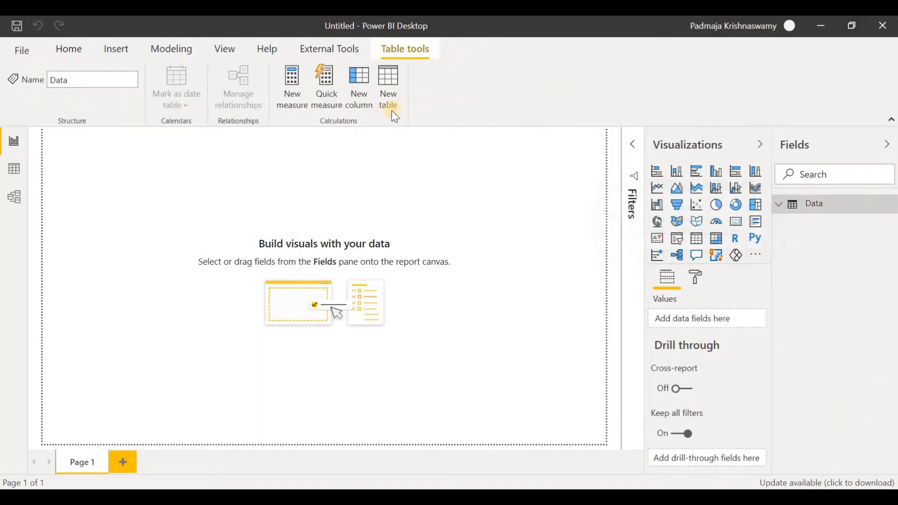
{"action": "left_click", "coordinate": [366, 73]}
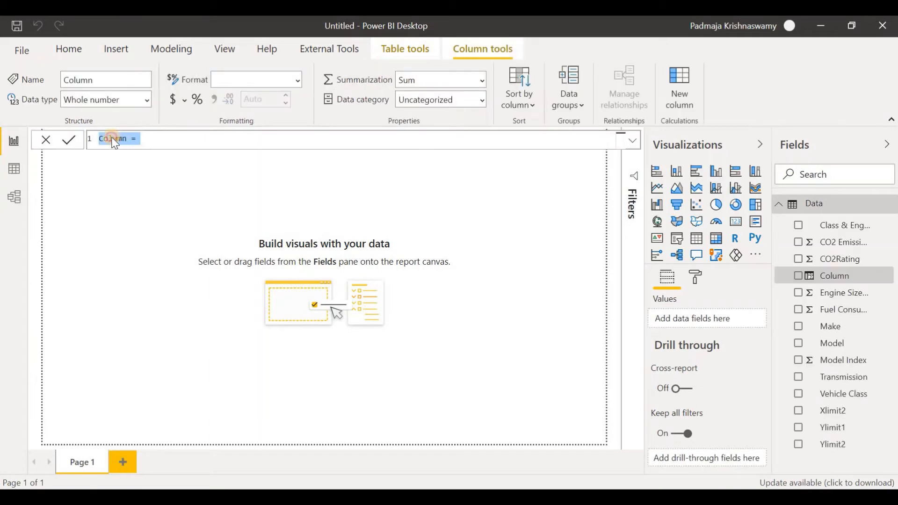
{"action": "left_click", "coordinate": [128, 140]}
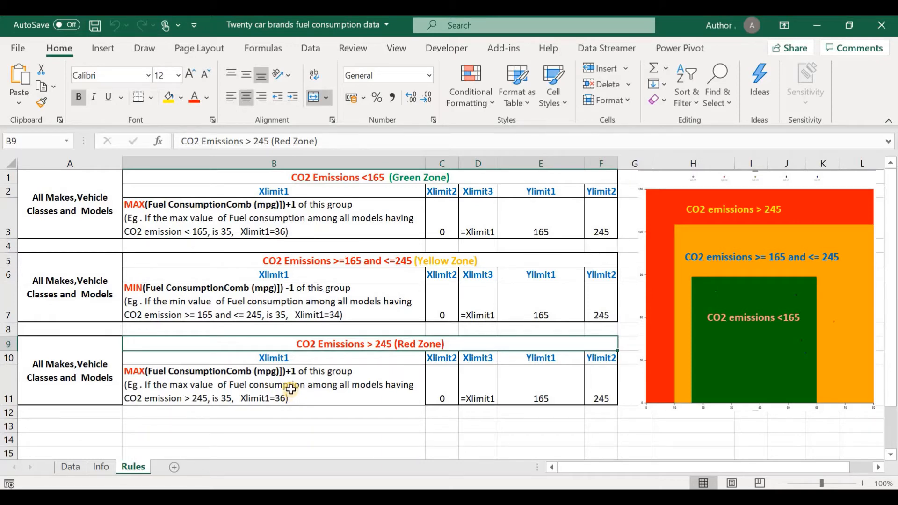
Close the Excel rules workbook and read the SWITCH function's syntax, remarks and example in the browser's DAX reference
{"action": "left_click", "coordinate": [882, 27]}
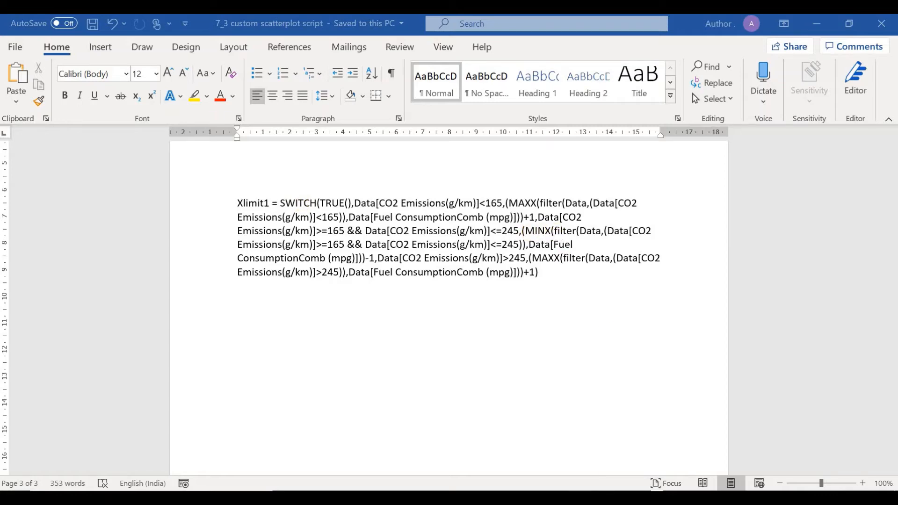
{"action": "left_click", "coordinate": [581, 498]}
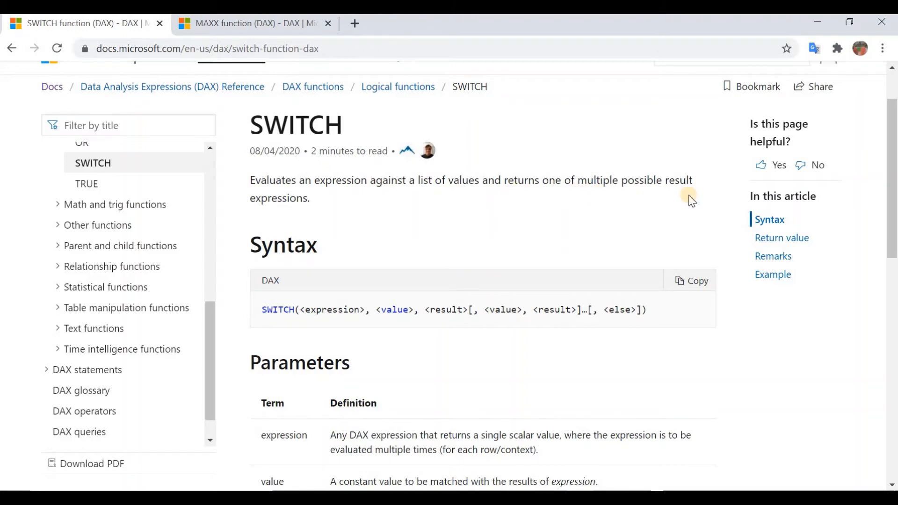
{"action": "scroll", "coordinate": [690, 200], "scroll_direction": "down", "scroll_amount": 10}
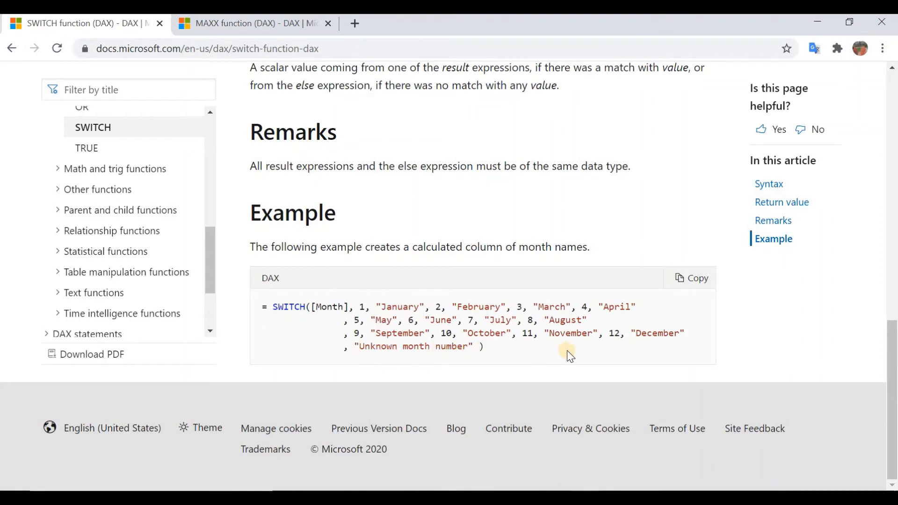
Examine the MAXX function's syntax and the FILTER and expression arguments of its Example 2 formula in the DAX reference
{"action": "left_click", "coordinate": [232, 27]}
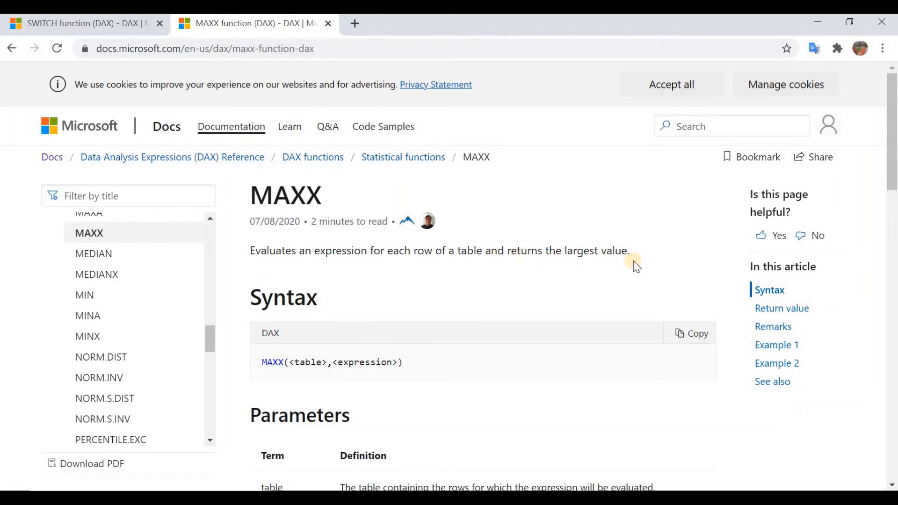
{"action": "scroll", "coordinate": [612, 251], "scroll_direction": "down", "scroll_amount": 20}
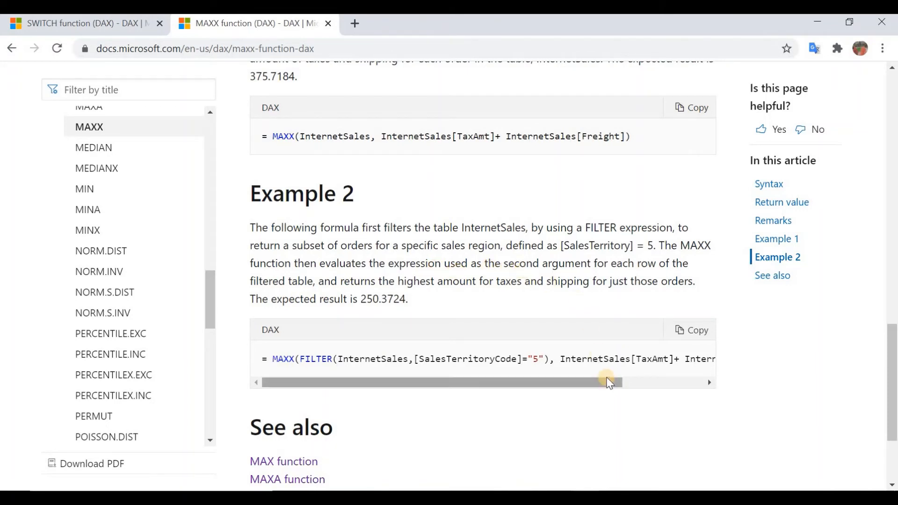
{"action": "left_click_drag", "start_coordinate": [609, 383], "coordinate": [654, 382]}
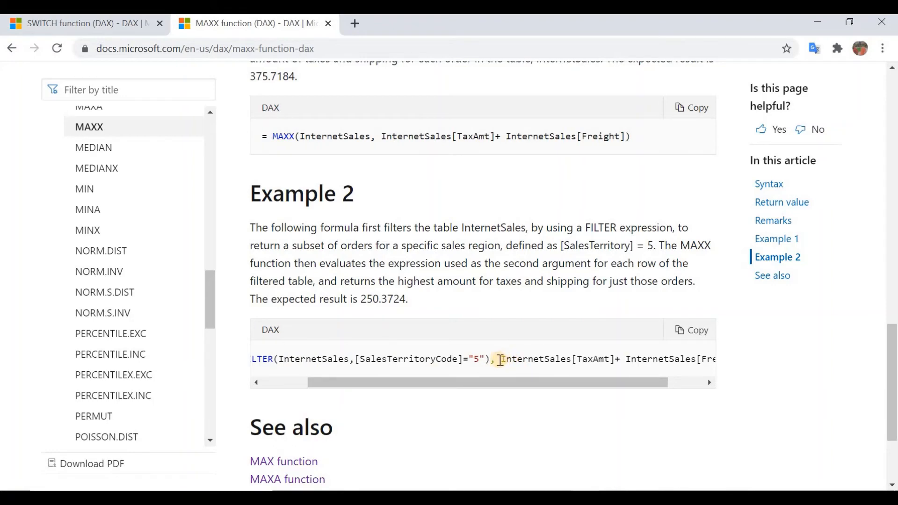
{"action": "left_click_drag", "start_coordinate": [500, 360], "coordinate": [673, 370]}
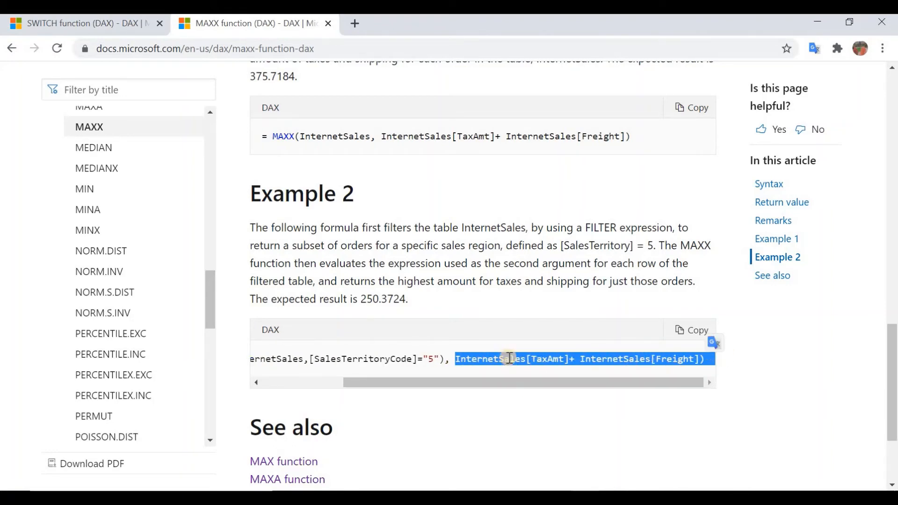
{"action": "left_click", "coordinate": [534, 365]}
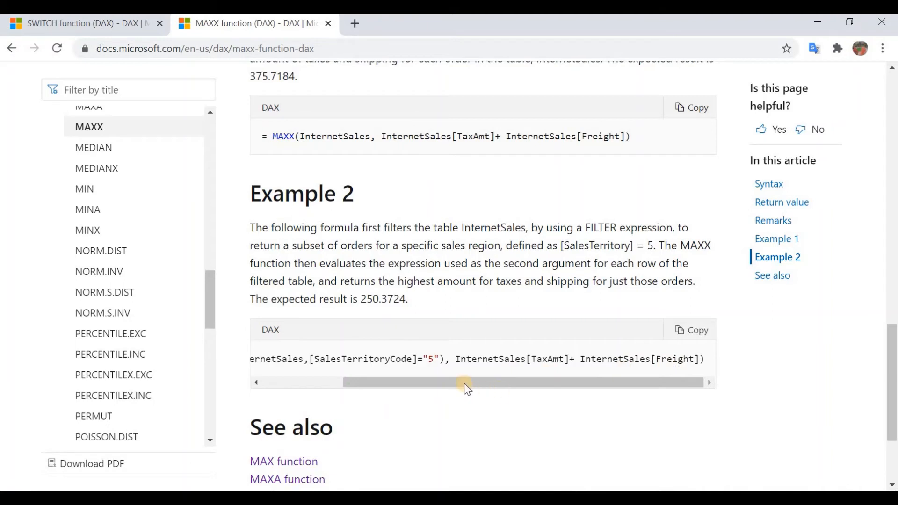
{"action": "left_click_drag", "start_coordinate": [431, 388], "coordinate": [362, 393]}
Examine the MINX function's syntax, parameters and full Example 2 formula in the DAX reference, and return to Power BI Desktop
{"action": "left_click", "coordinate": [87, 230]}
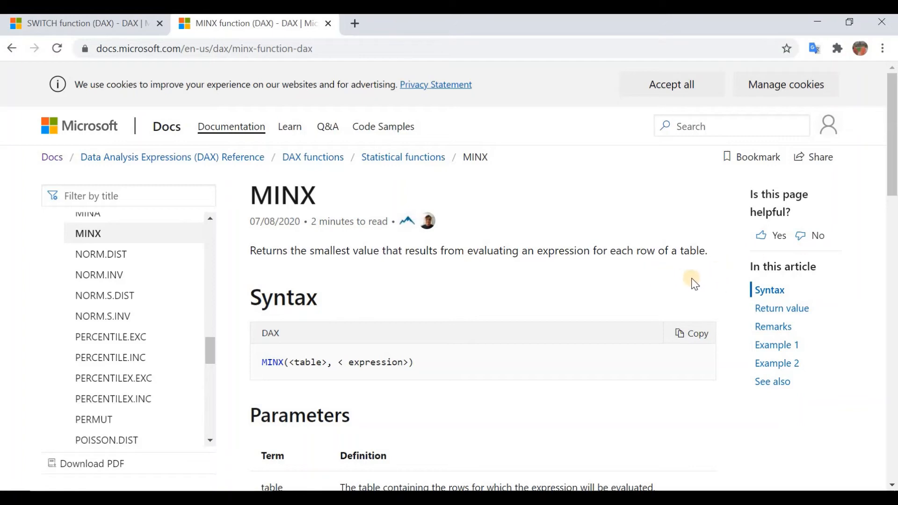
{"action": "scroll", "coordinate": [691, 294], "scroll_direction": "down", "scroll_amount": 1}
{"action": "scroll", "coordinate": [691, 294], "scroll_direction": "down", "scroll_amount": 10}
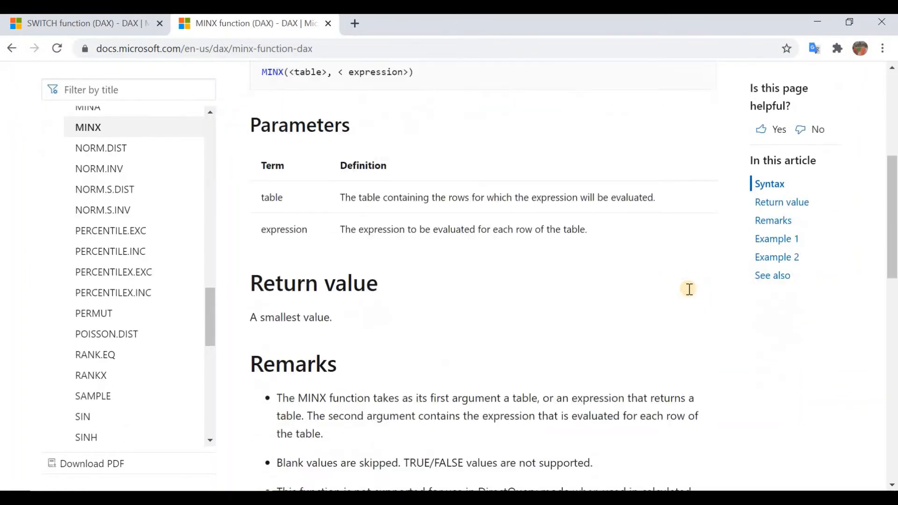
{"action": "scroll", "coordinate": [379, 204], "scroll_direction": "up", "scroll_amount": 2}
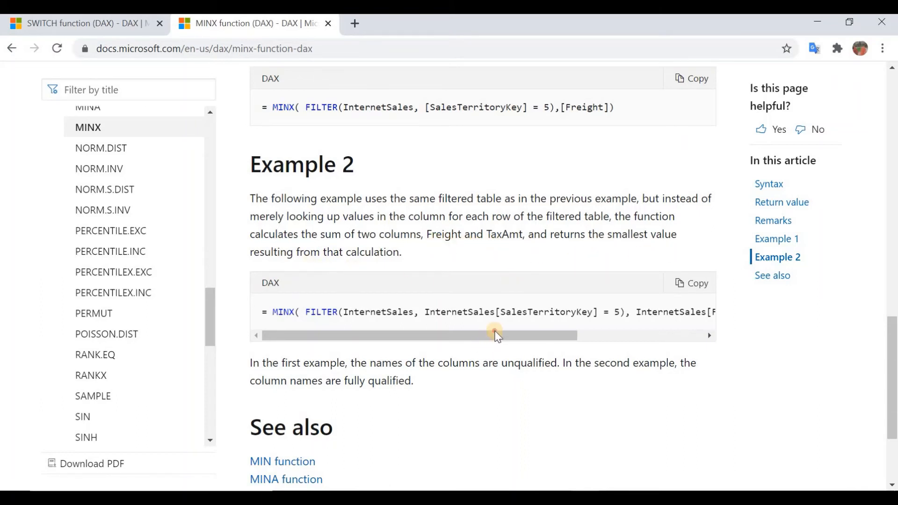
{"action": "left_click_drag", "start_coordinate": [507, 336], "coordinate": [326, 318]}
{"action": "left_click_drag", "start_coordinate": [580, 338], "coordinate": [704, 340]}
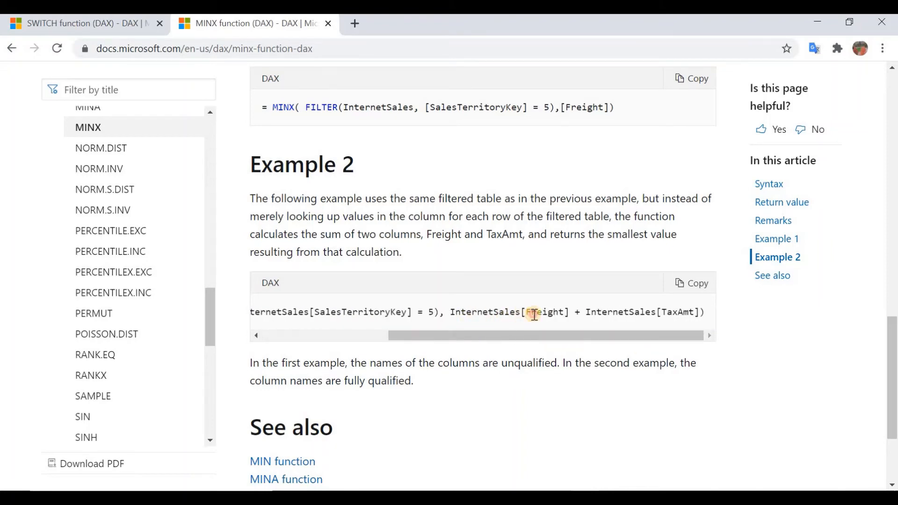
{"action": "left_click_drag", "start_coordinate": [558, 312], "coordinate": [569, 312]}
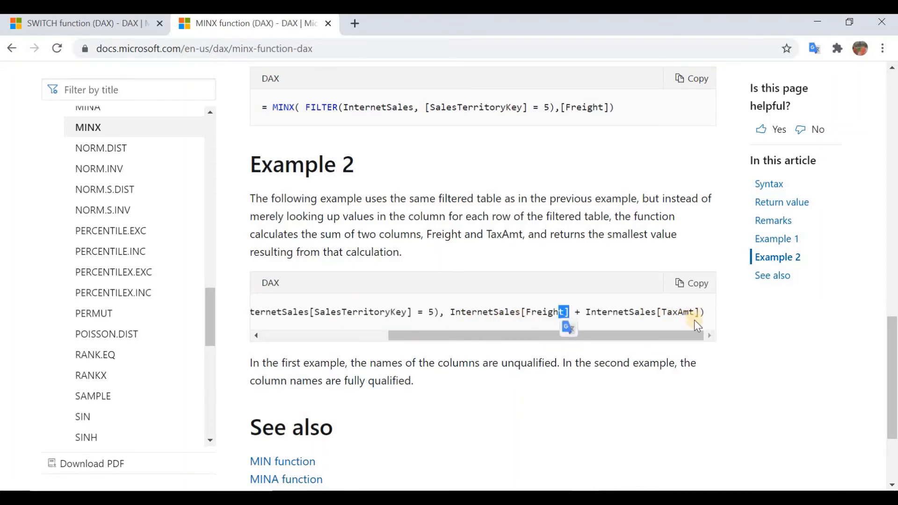
{"action": "left_click_drag", "start_coordinate": [656, 338], "coordinate": [321, 370]}
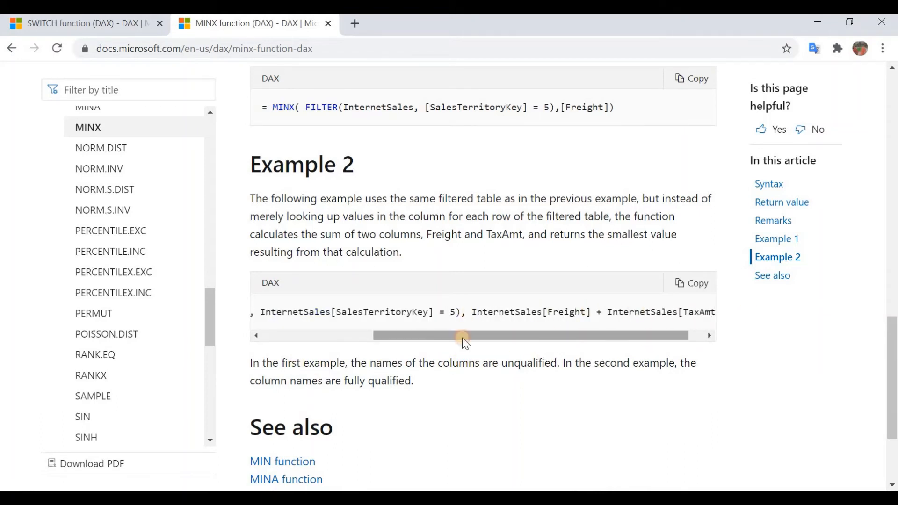
{"action": "left_click_drag", "start_coordinate": [465, 336], "coordinate": [353, 336]}
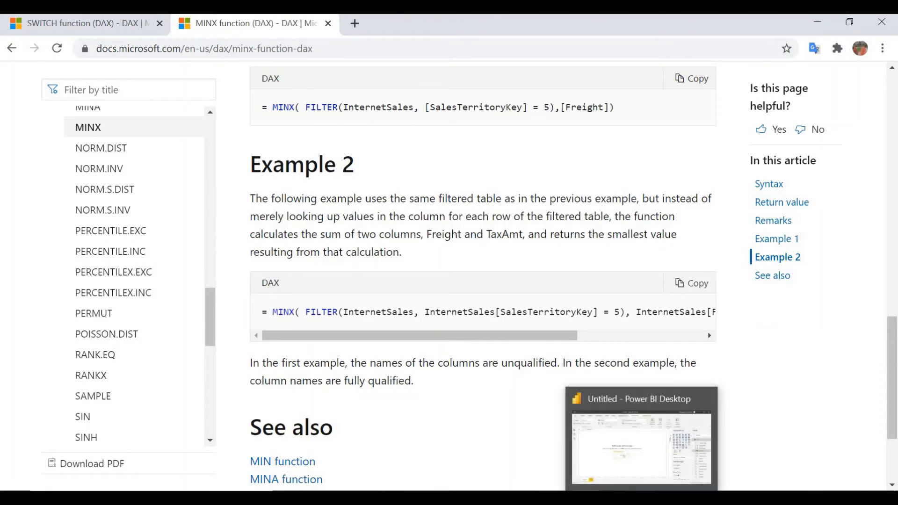
{"action": "left_click", "coordinate": [645, 498]}
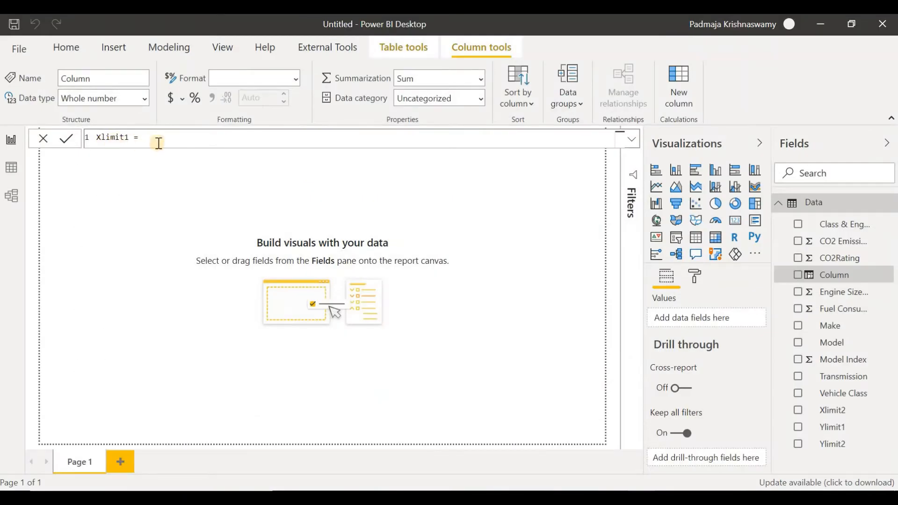
Copy the Xlimit1 SWITCH formula from the Word document "7_3 custom scatterplot script" into the new column's formula in Power BI Desktop and commit it
{"action": "key", "text": "alt+Tab"}
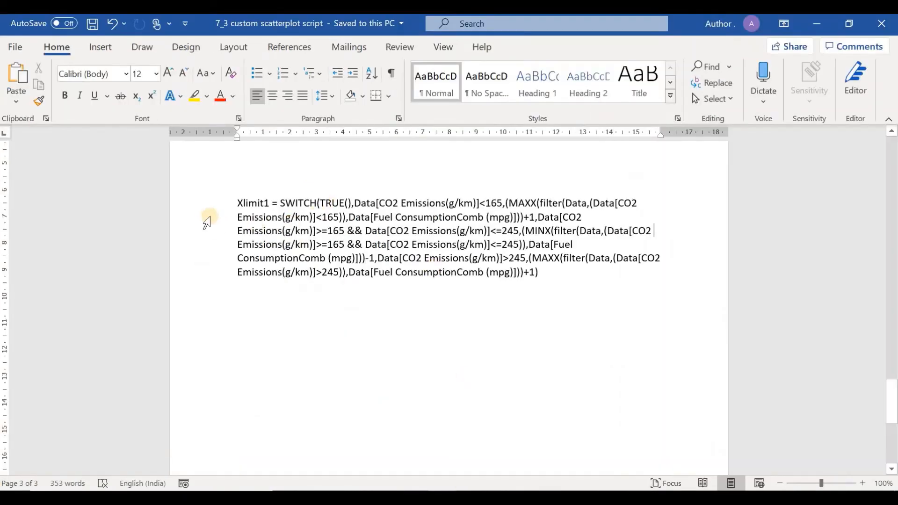
{"action": "left_click_drag", "start_coordinate": [237, 202], "coordinate": [583, 290]}
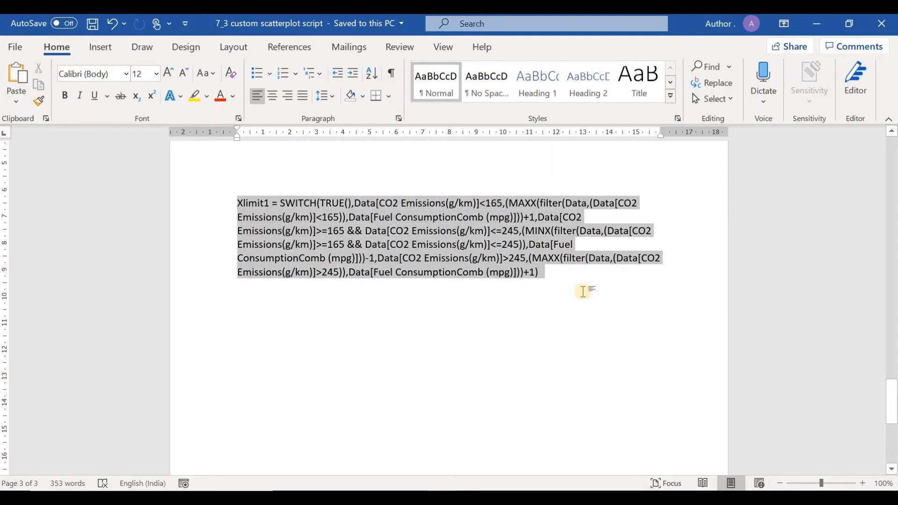
{"action": "key", "text": "ctrl+c"}
{"action": "key", "text": "alt+Tab"}
{"action": "key", "text": "ctrl+v"}
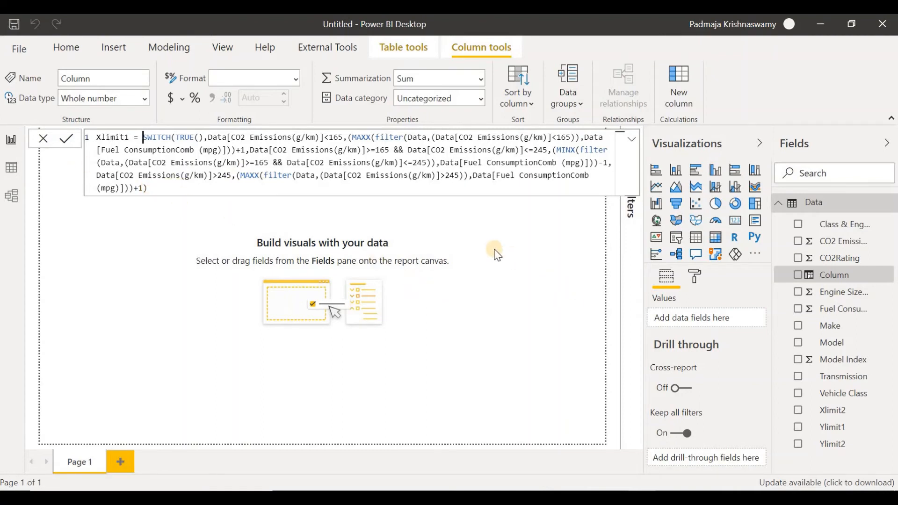
{"action": "left_click", "coordinate": [191, 186]}
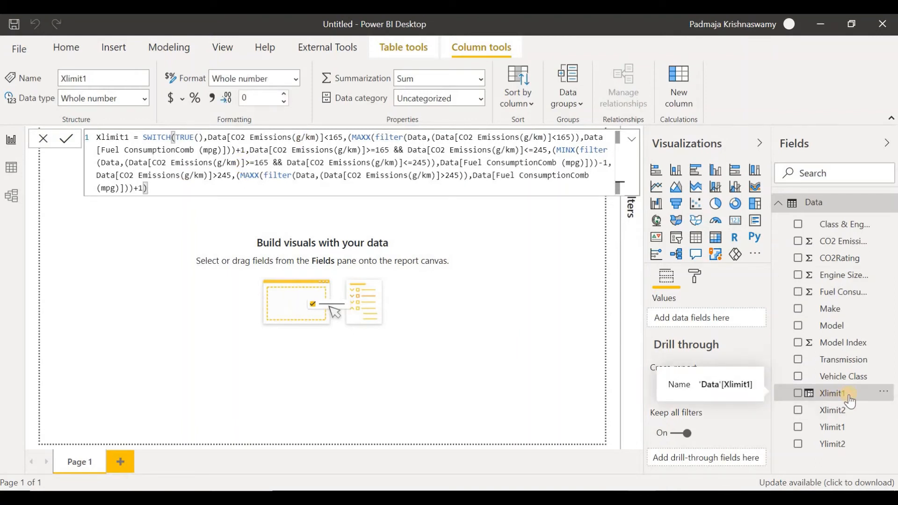
{"action": "left_click", "coordinate": [44, 139]}
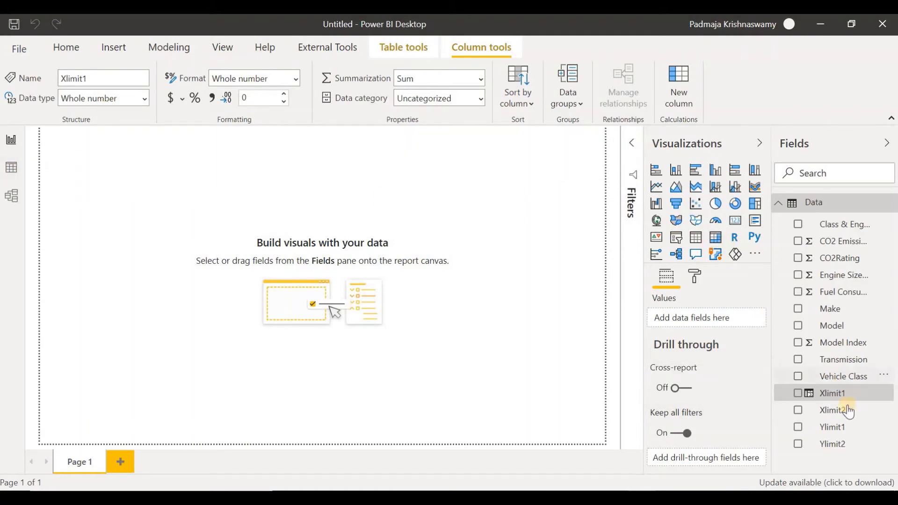
Create a calculated column Xlimit3 = Data[Xlimit1] in the Data table, checking the Xlimit3 rule in the Excel Rules sheet
{"action": "left_click", "coordinate": [816, 208]}
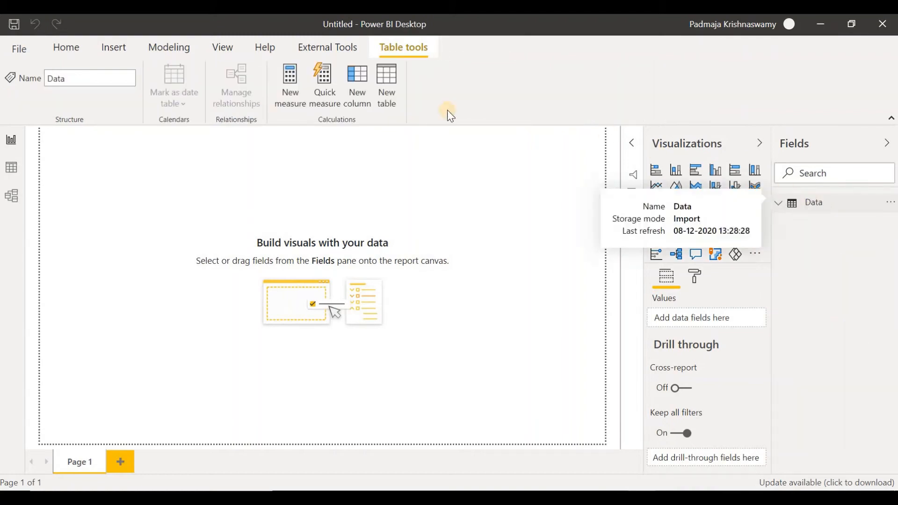
{"action": "left_click", "coordinate": [352, 90]}
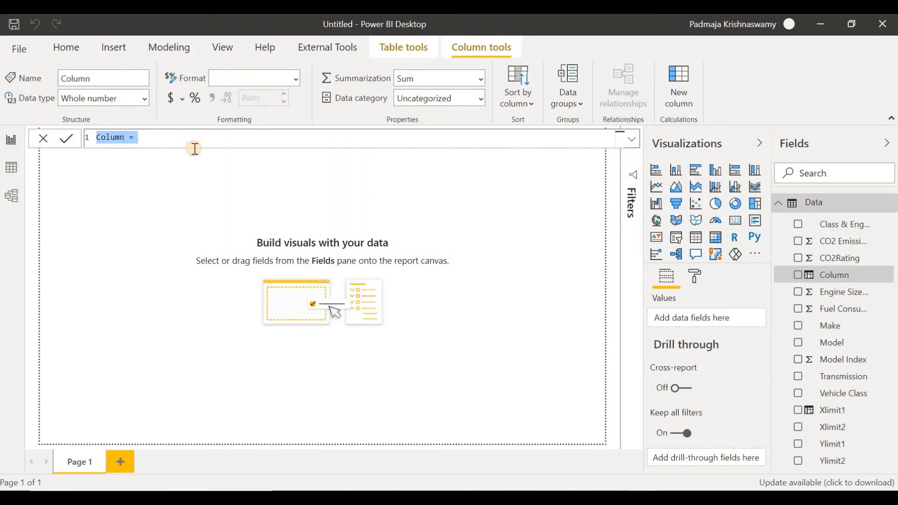
{"action": "left_click", "coordinate": [124, 138]}
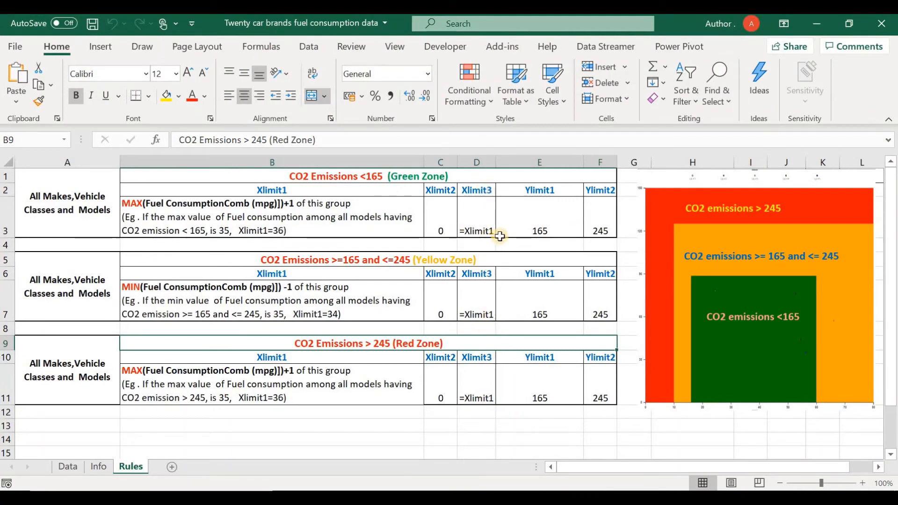
{"action": "left_click", "coordinate": [816, 23]}
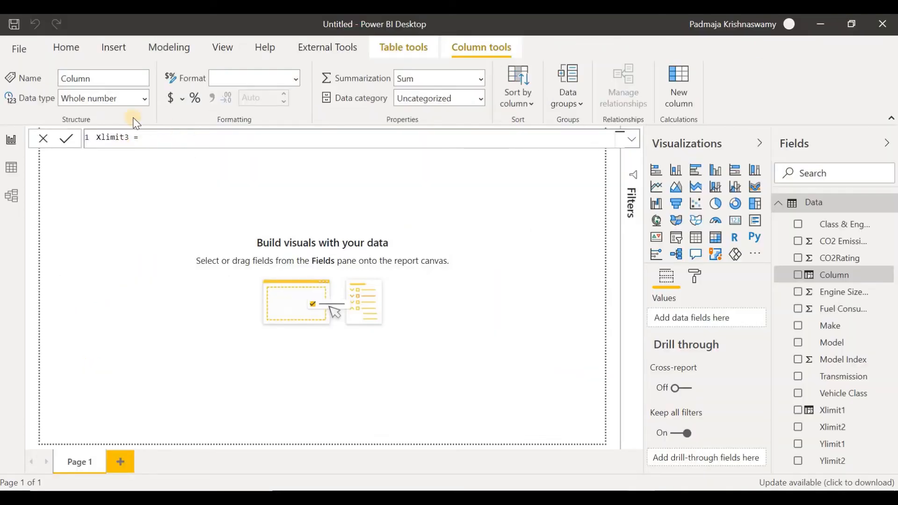
{"action": "type", "text": "X"}
{"action": "left_click", "coordinate": [179, 151]}
{"action": "key", "text": "Return"}
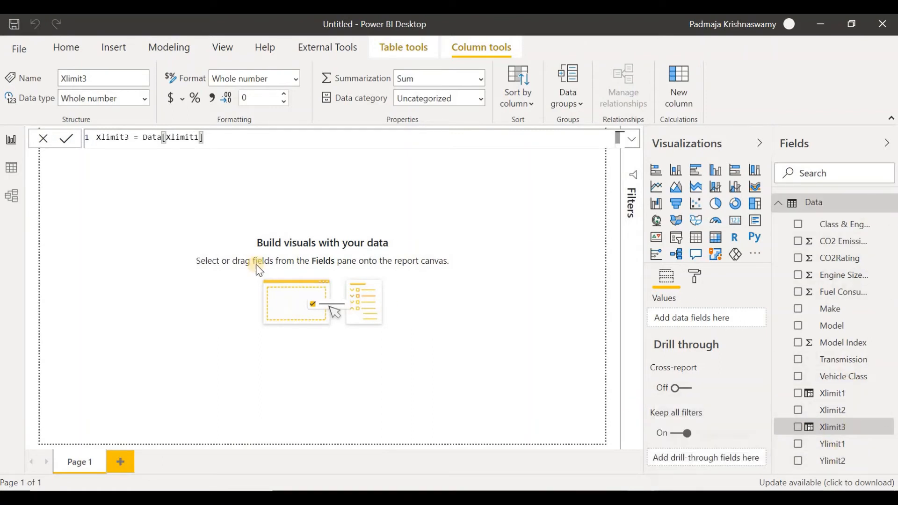
{"action": "left_click", "coordinate": [43, 139]}
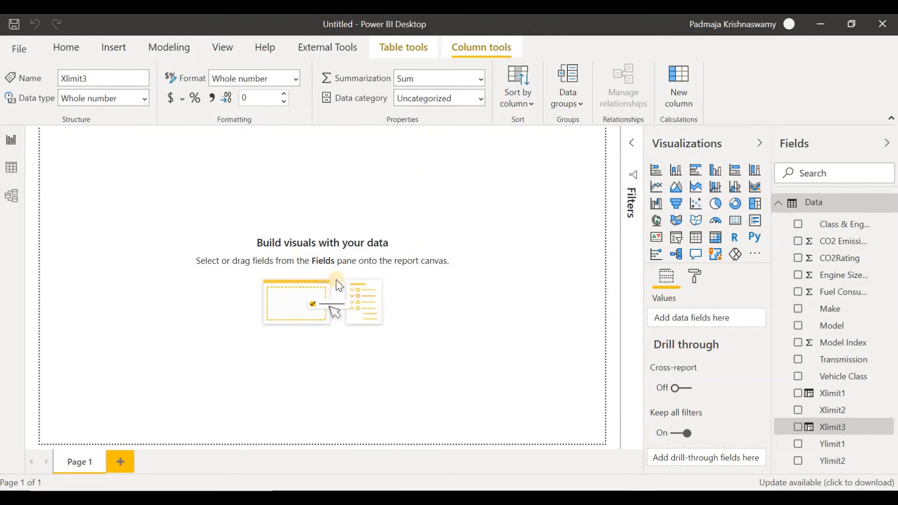
Search AppSource for "mype" and import the Custom Scatter Plot visual into the report
{"action": "left_click", "coordinate": [755, 255]}
{"action": "left_click", "coordinate": [805, 262]}
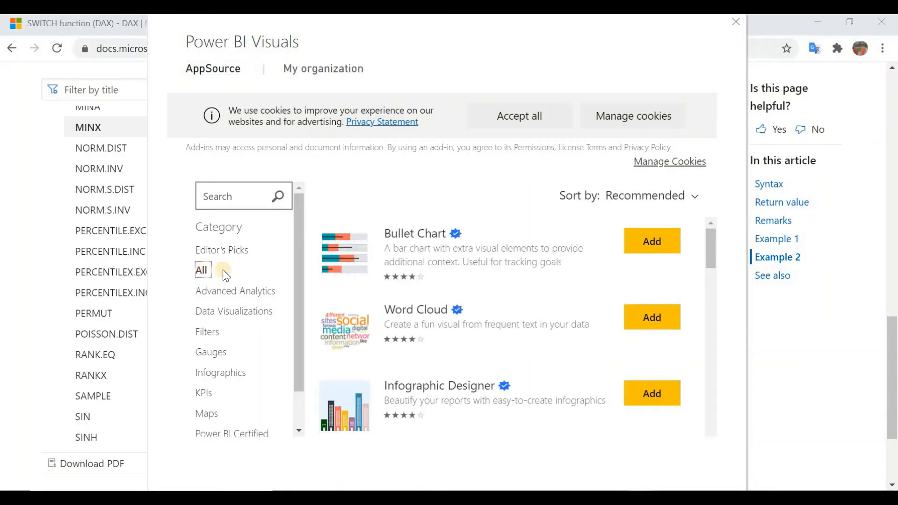
{"action": "left_click", "coordinate": [283, 209]}
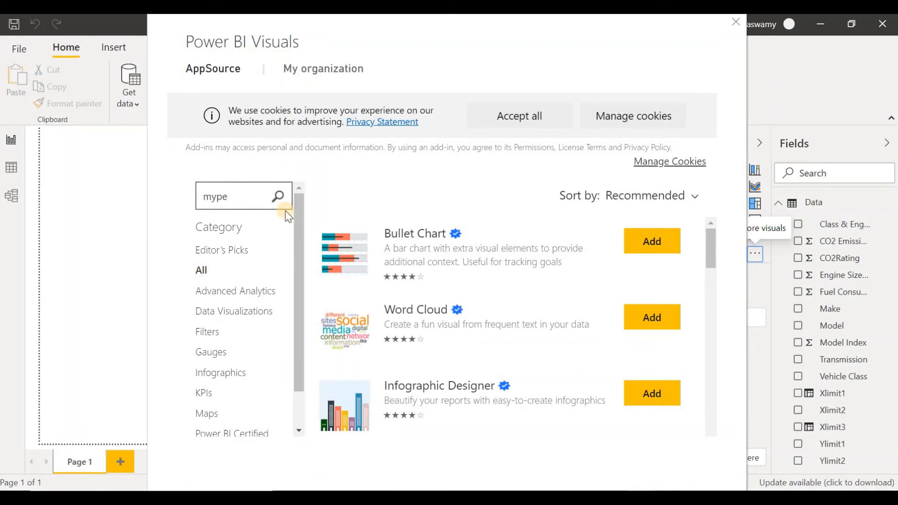
{"action": "type", "text": "mype"}
{"action": "key", "text": "Return"}
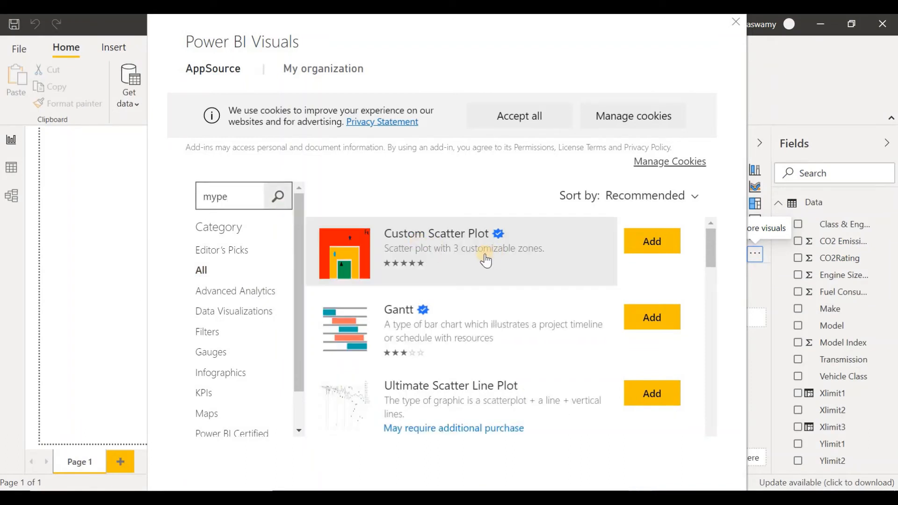
{"action": "left_click", "coordinate": [652, 249]}
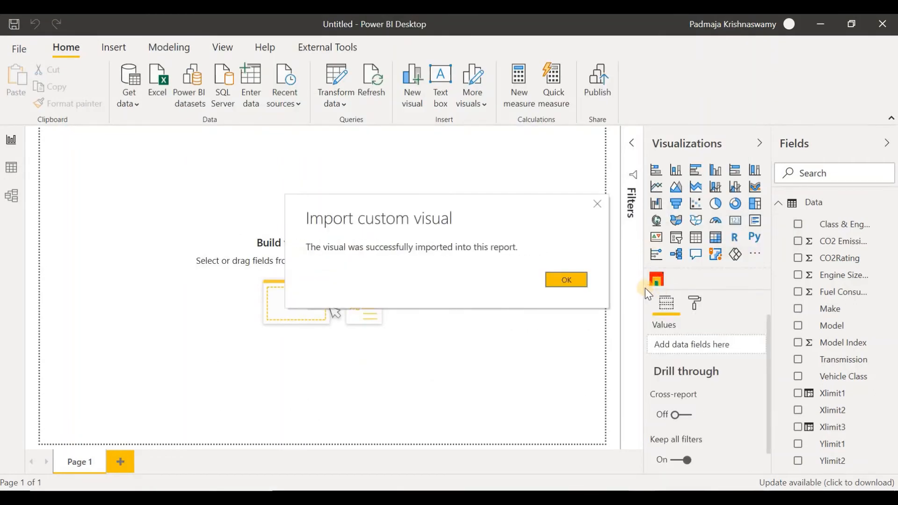
{"action": "left_click", "coordinate": [569, 282]}
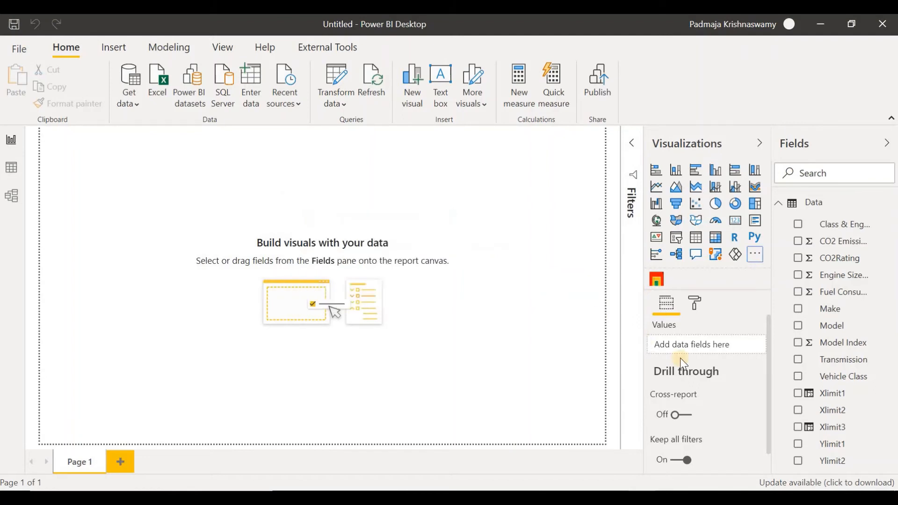
Search AppSource for "hierarchy slicer" and import the HierarchySlicer visual into the report
{"action": "left_click", "coordinate": [757, 257]}
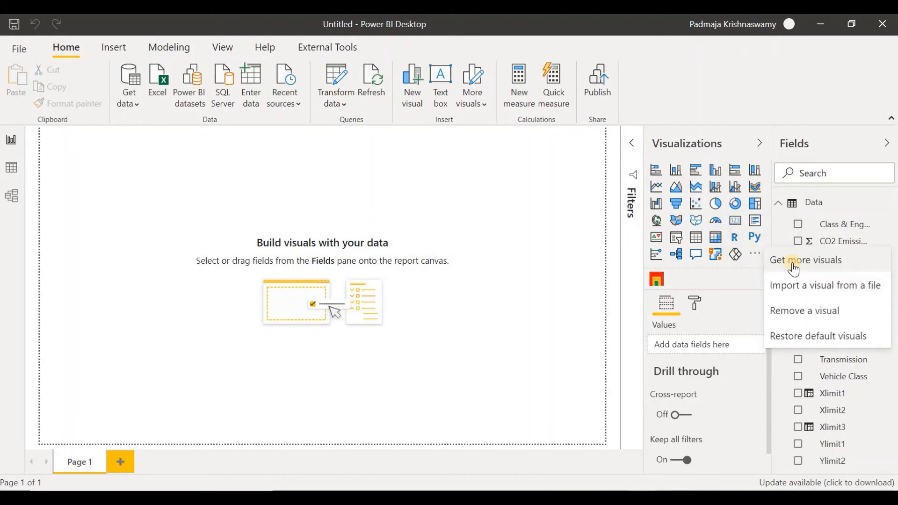
{"action": "left_click", "coordinate": [795, 267]}
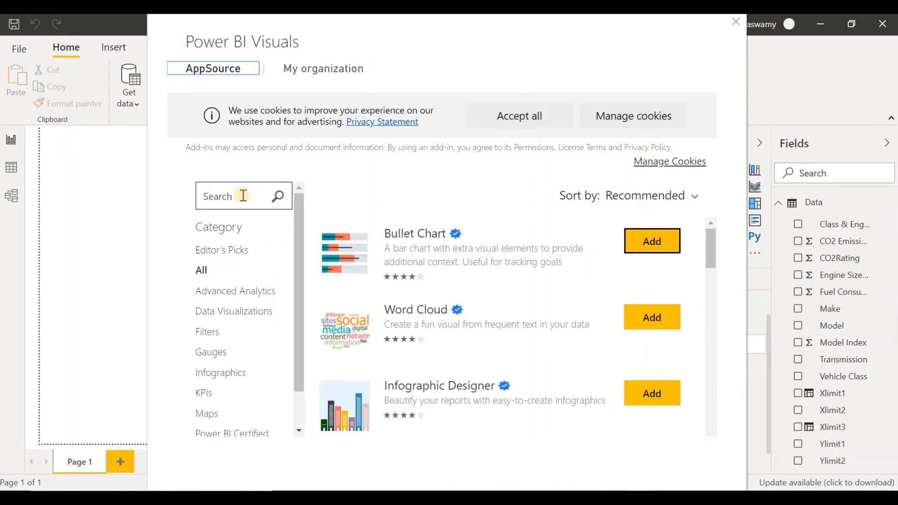
{"action": "left_click", "coordinate": [232, 196]}
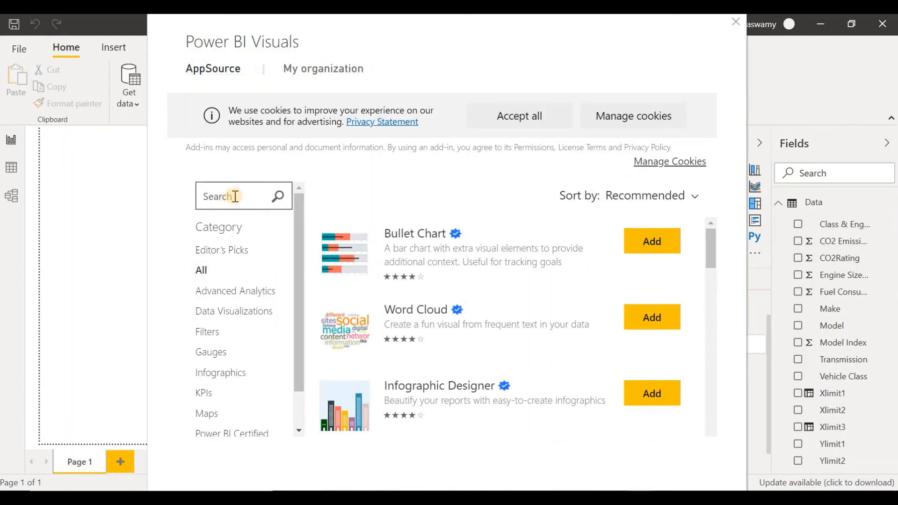
{"action": "type", "text": "hierarchy slic"}
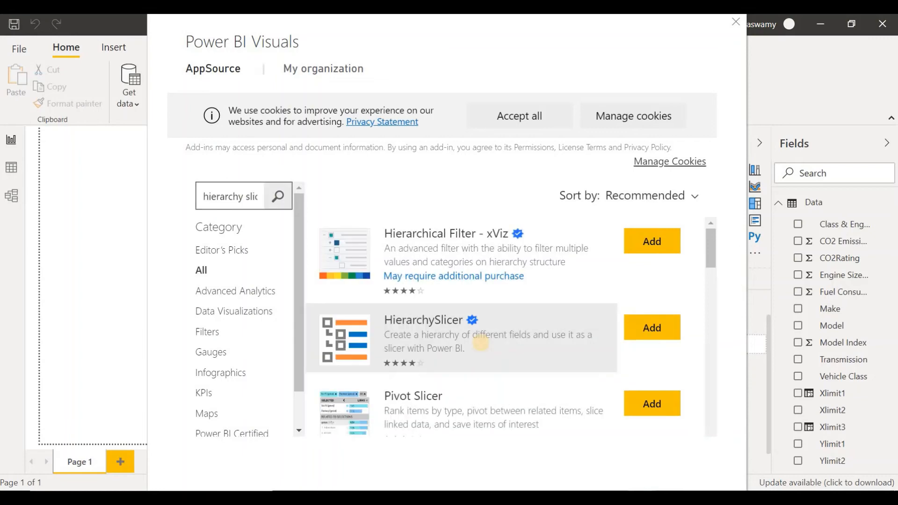
{"action": "left_click", "coordinate": [517, 351]}
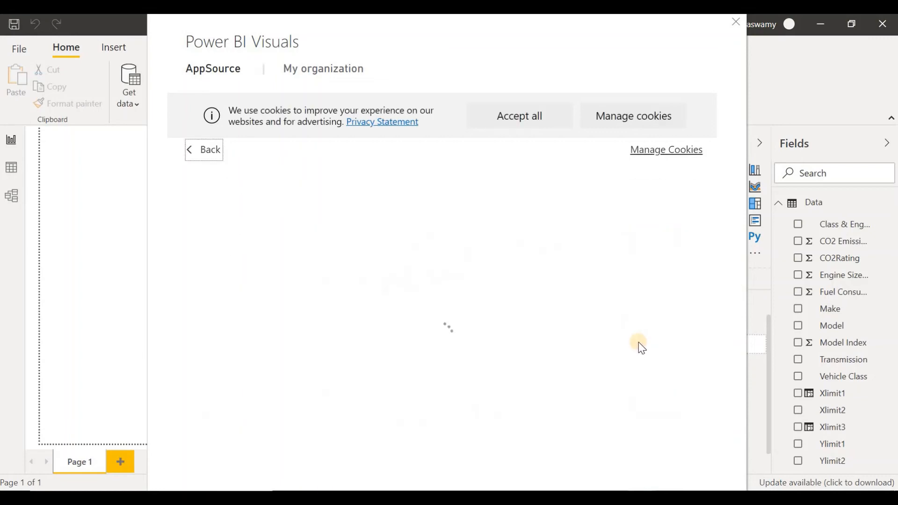
{"action": "left_click", "coordinate": [211, 312]}
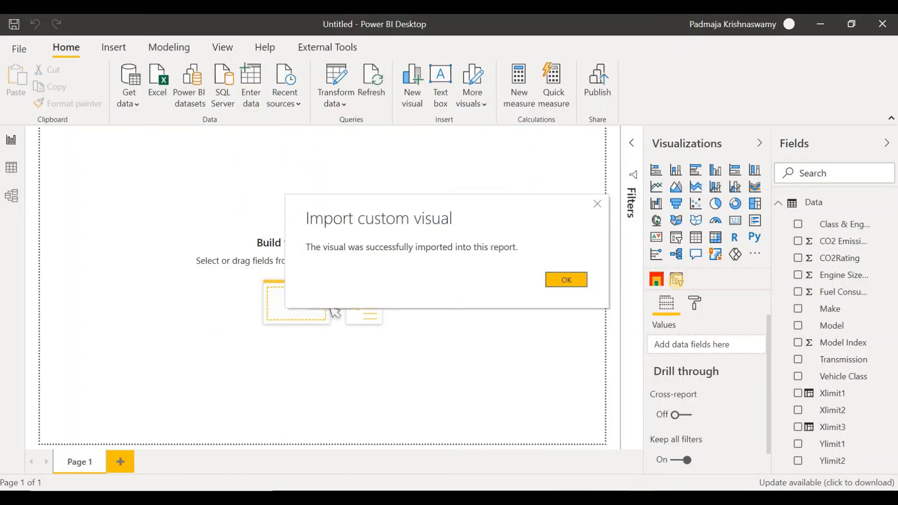
{"action": "left_click", "coordinate": [562, 287]}
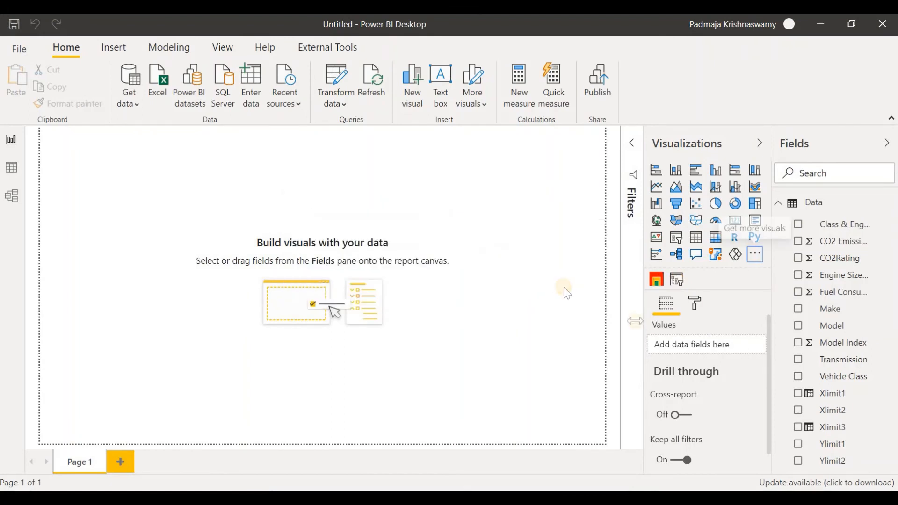
Add a Custom Scatter Plot with Model Index as aggregation column, Fuel ConsumptionComb (mpg) on the X axis and CO2 Emissions(g/km) on the Y axis
{"action": "left_click", "coordinate": [657, 282]}
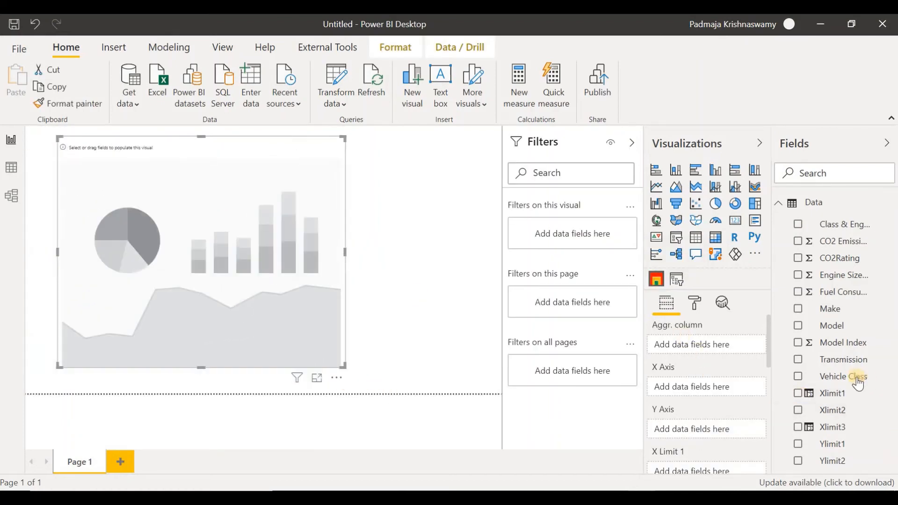
{"action": "left_click_drag", "start_coordinate": [849, 348], "coordinate": [737, 364]}
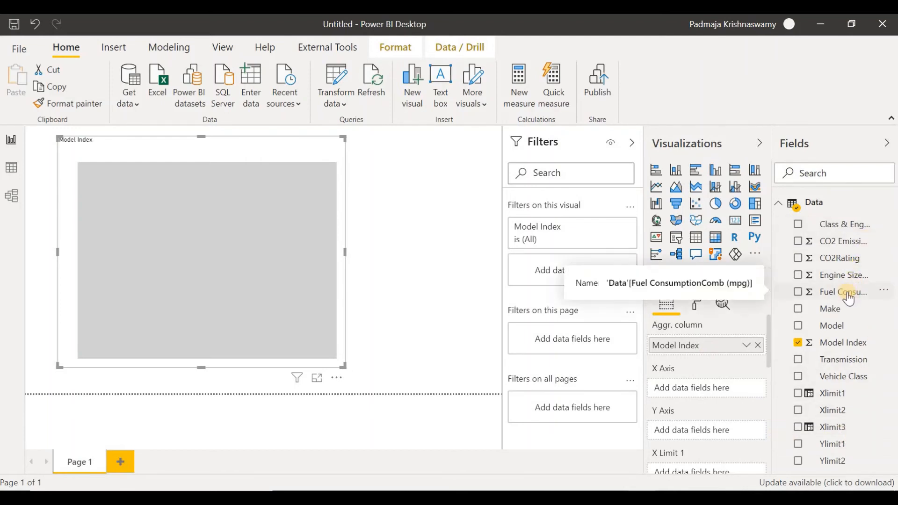
{"action": "left_click_drag", "start_coordinate": [850, 299], "coordinate": [702, 389]}
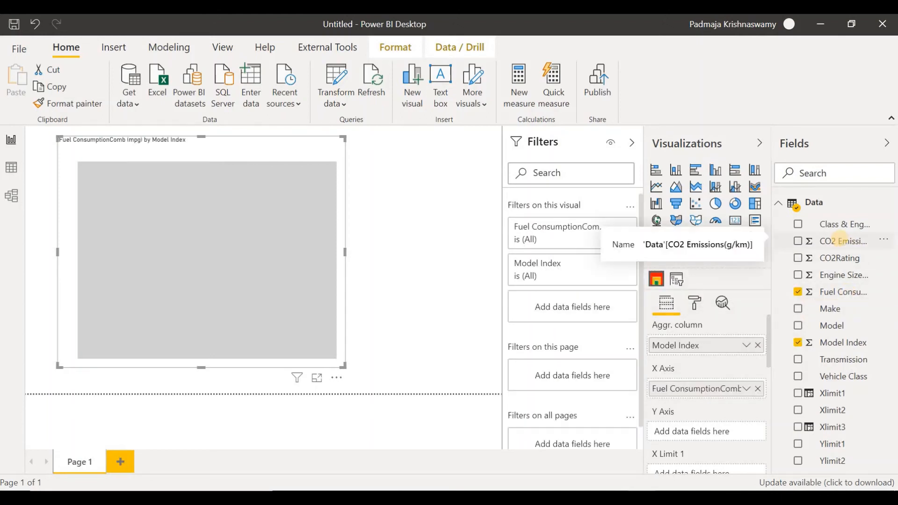
{"action": "left_click_drag", "start_coordinate": [842, 244], "coordinate": [703, 431]}
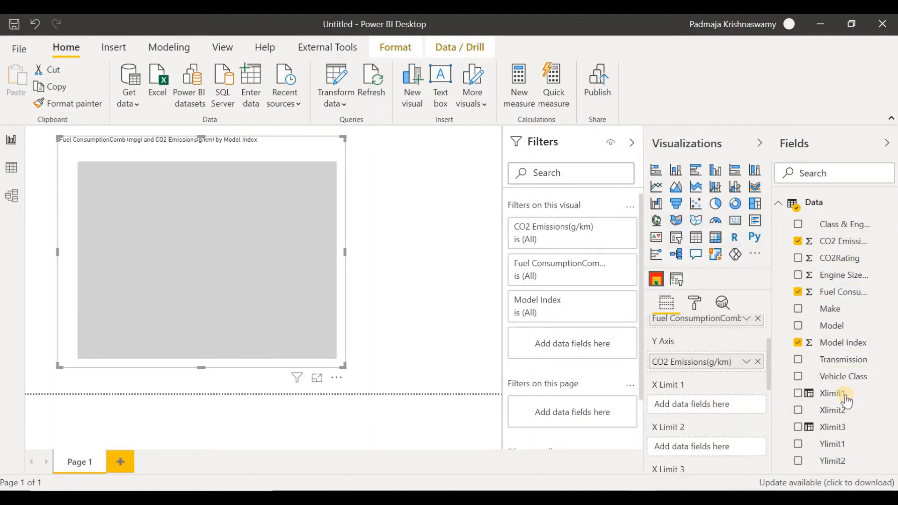
Assign Xlimit1, Xlimit2 and Xlimit3 to the scatter plot's X Limit 1, X Limit 2 and X Limit 3
{"action": "left_click_drag", "start_coordinate": [830, 394], "coordinate": [709, 410]}
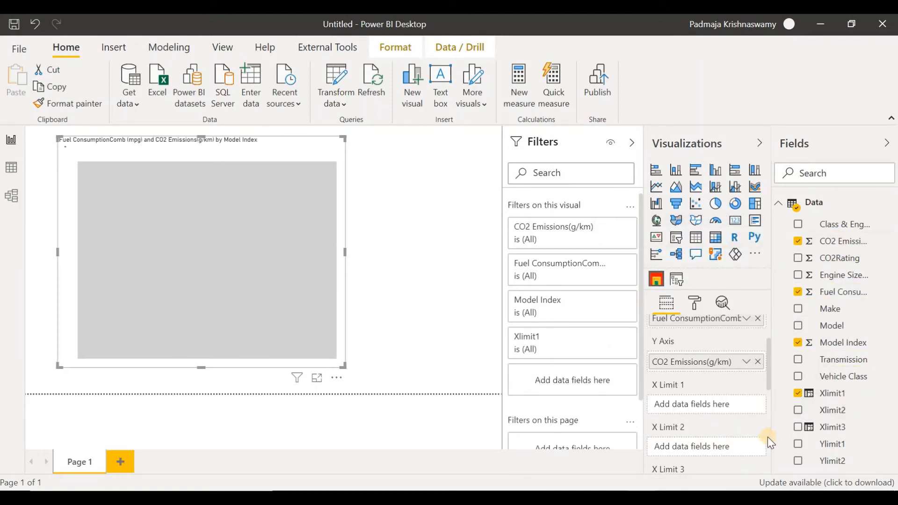
{"action": "scroll", "coordinate": [750, 433], "scroll_direction": "down", "scroll_amount": 2}
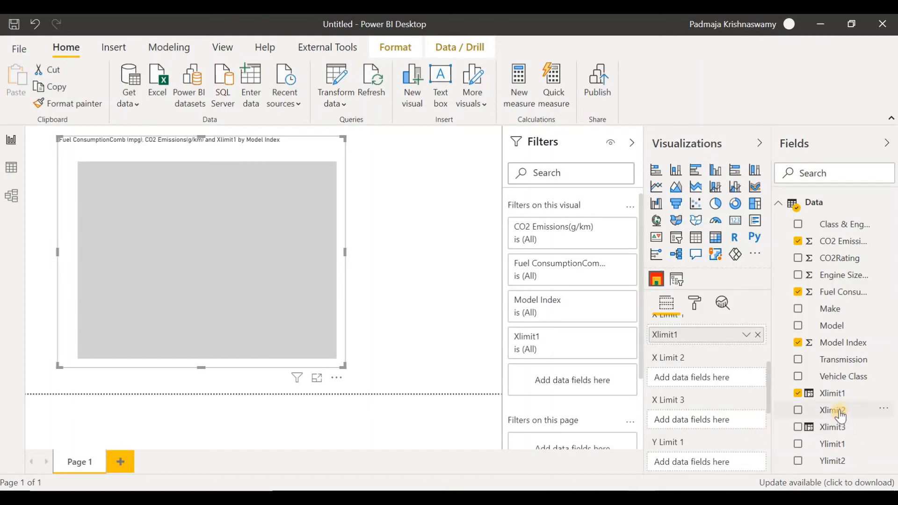
{"action": "left_click_drag", "start_coordinate": [839, 415], "coordinate": [754, 412]}
{"action": "left_click_drag", "start_coordinate": [836, 431], "coordinate": [711, 428]}
Assign Ylimit1 and Ylimit2 to the scatter plot's Y Limit 1 and Y Limit 2, and slightly resize the visual
{"action": "scroll", "coordinate": [747, 444], "scroll_direction": "down", "scroll_amount": 5}
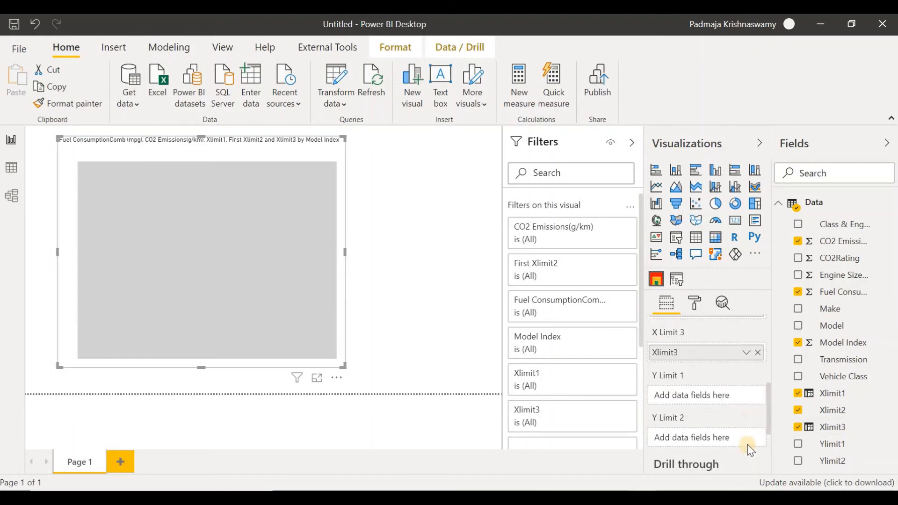
{"action": "scroll", "coordinate": [697, 365], "scroll_direction": "up", "scroll_amount": 3}
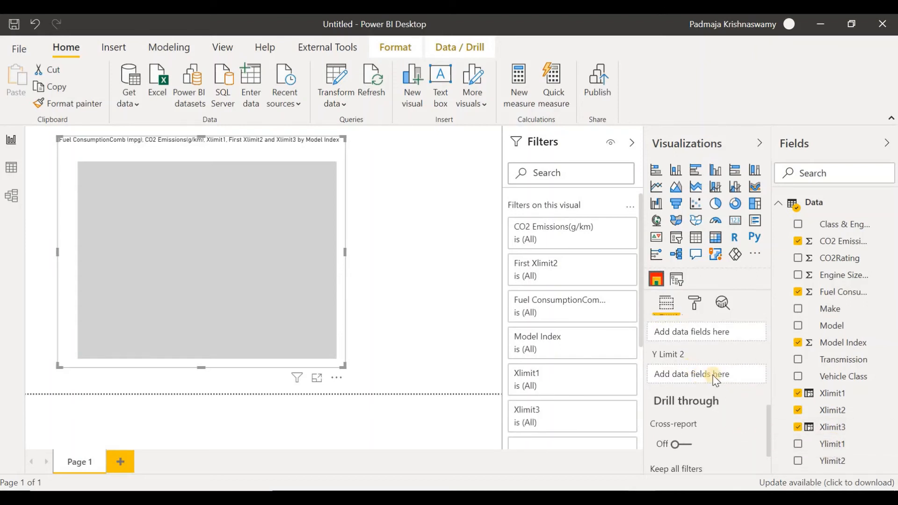
{"action": "left_click_drag", "start_coordinate": [833, 444], "coordinate": [704, 397]}
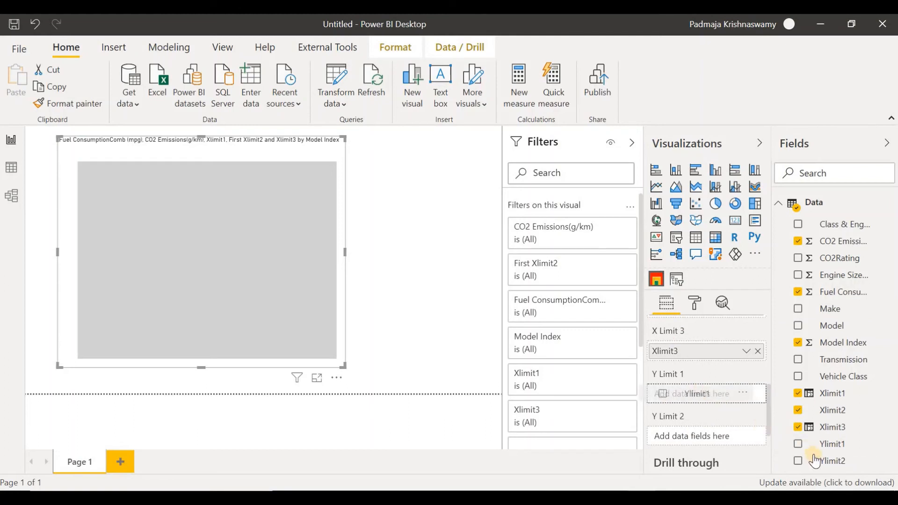
{"action": "left_click_drag", "start_coordinate": [835, 460], "coordinate": [725, 437]}
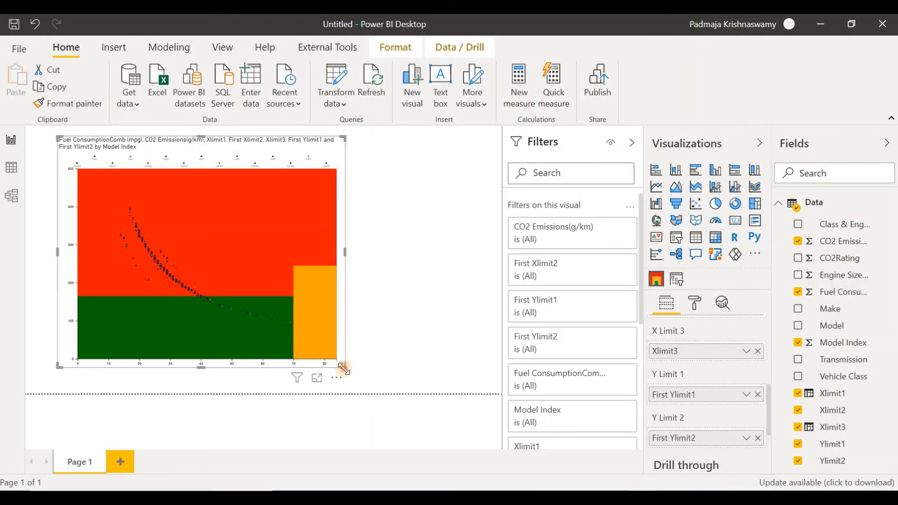
{"action": "left_click_drag", "start_coordinate": [344, 364], "coordinate": [349, 363]}
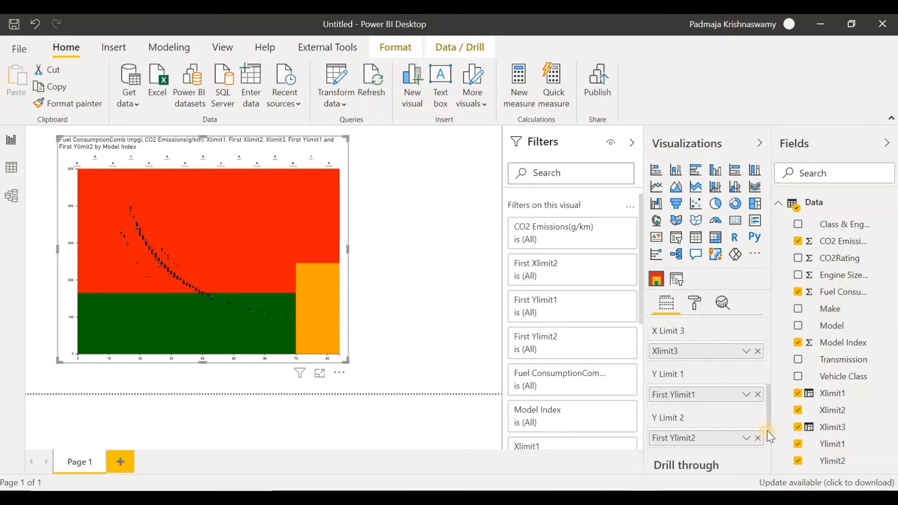
{"action": "scroll", "coordinate": [687, 377], "scroll_direction": "down", "scroll_amount": 2}
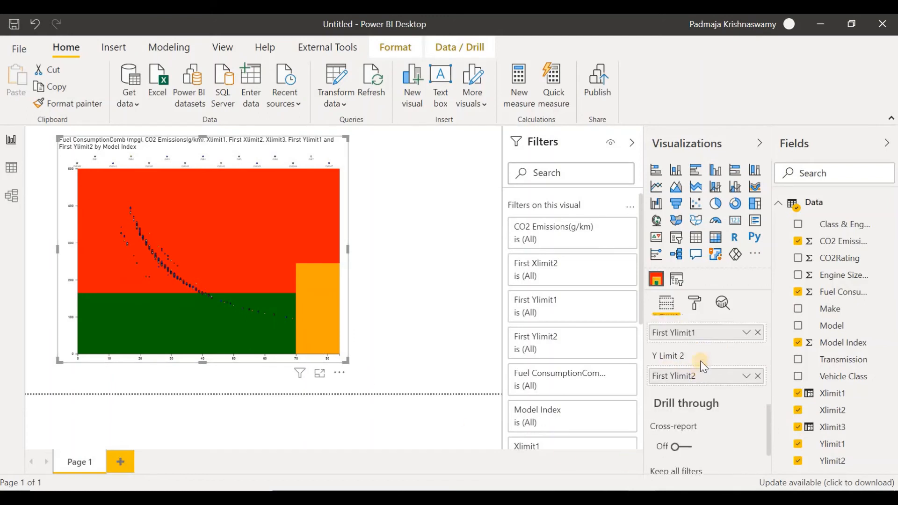
Set the scatter plot's legend display text to Model#, check the enlarged legend, return to the report and slightly shrink the visual
{"action": "scroll", "coordinate": [700, 361], "scroll_direction": "up", "scroll_amount": 4}
{"action": "scroll", "coordinate": [714, 323], "scroll_direction": "up", "scroll_amount": 3}
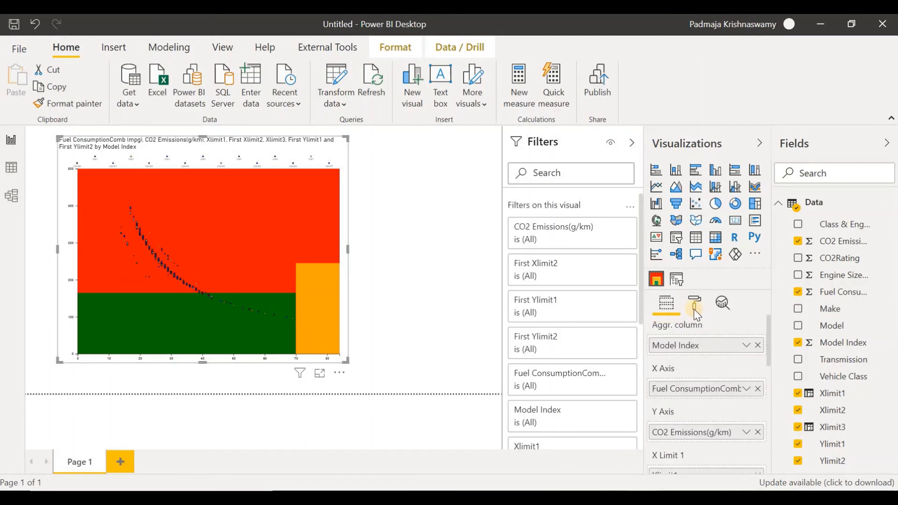
{"action": "left_click", "coordinate": [694, 310]}
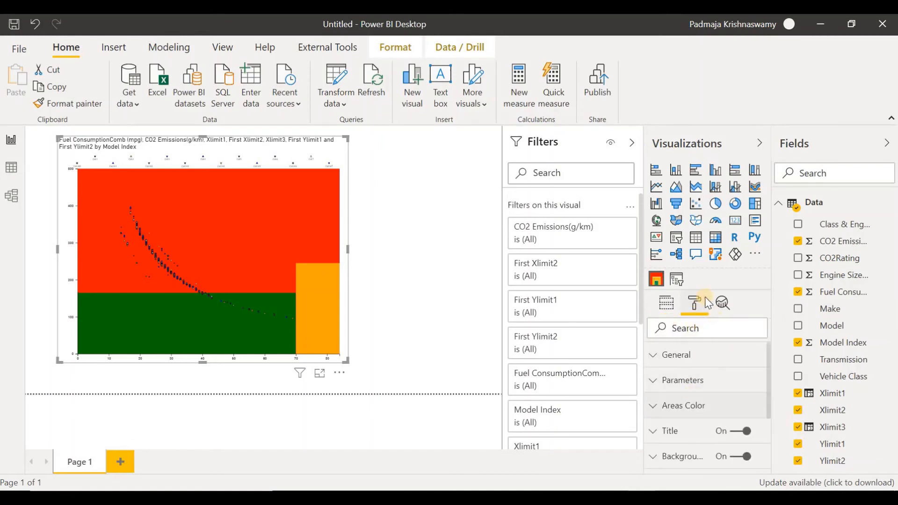
{"action": "left_click", "coordinate": [684, 380]}
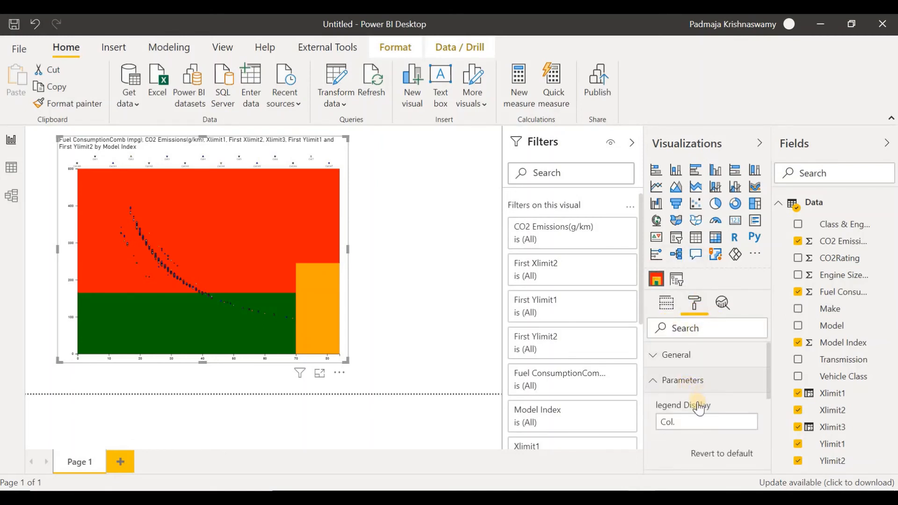
{"action": "left_click", "coordinate": [319, 372]}
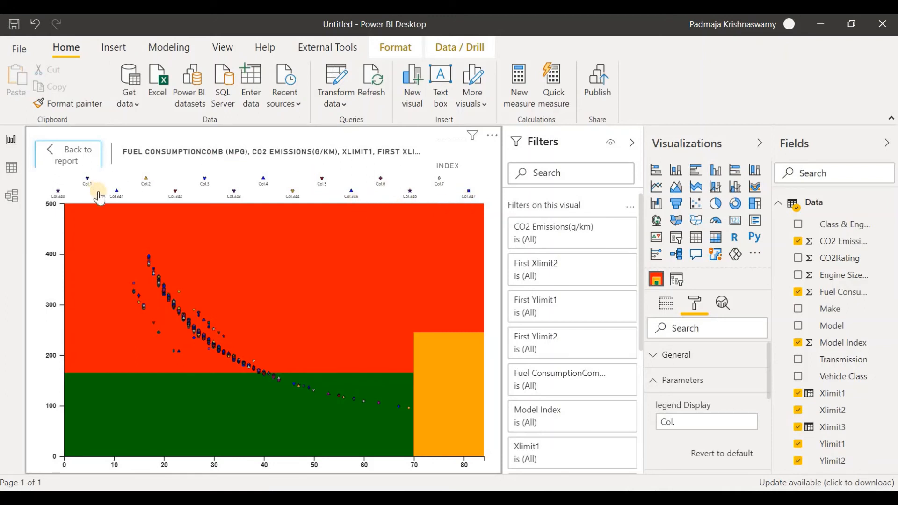
{"action": "left_click", "coordinate": [680, 422]}
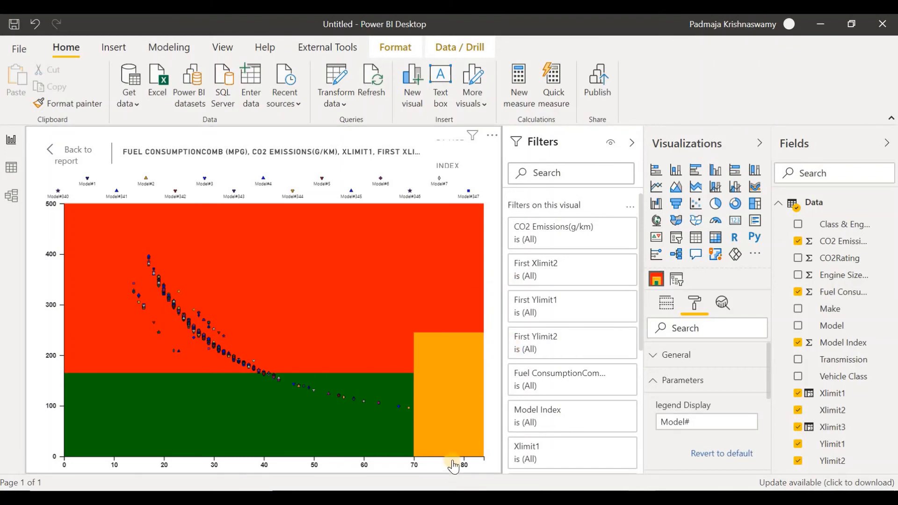
{"action": "left_click", "coordinate": [56, 152]}
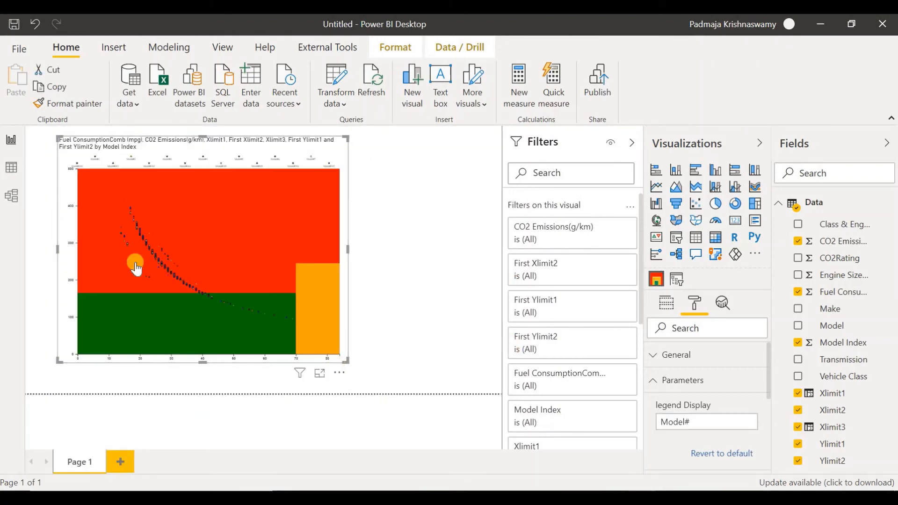
{"action": "left_click_drag", "start_coordinate": [346, 362], "coordinate": [339, 359]}
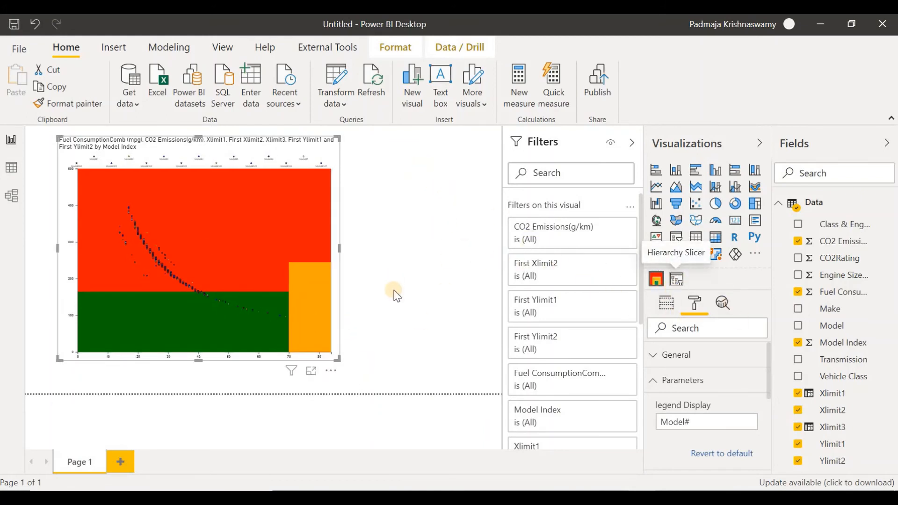
Add a Hierarchy Slicer with Make and Class & Engine Size as its fields, and expand all its levels
{"action": "left_click", "coordinate": [420, 313]}
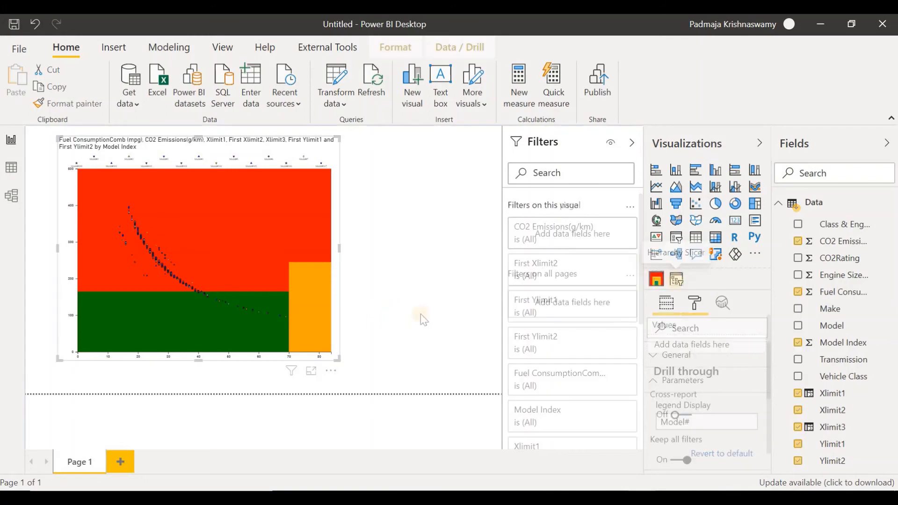
{"action": "left_click", "coordinate": [676, 280]}
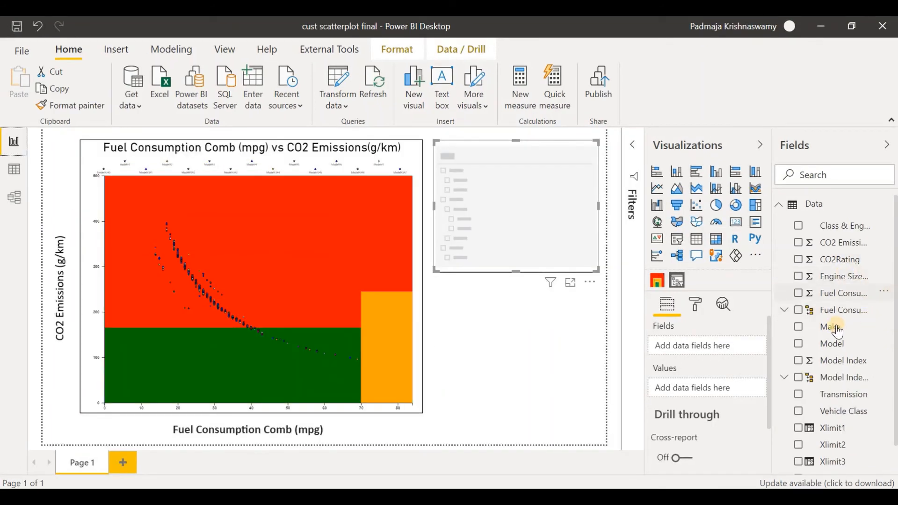
{"action": "left_click_drag", "start_coordinate": [827, 329], "coordinate": [748, 346]}
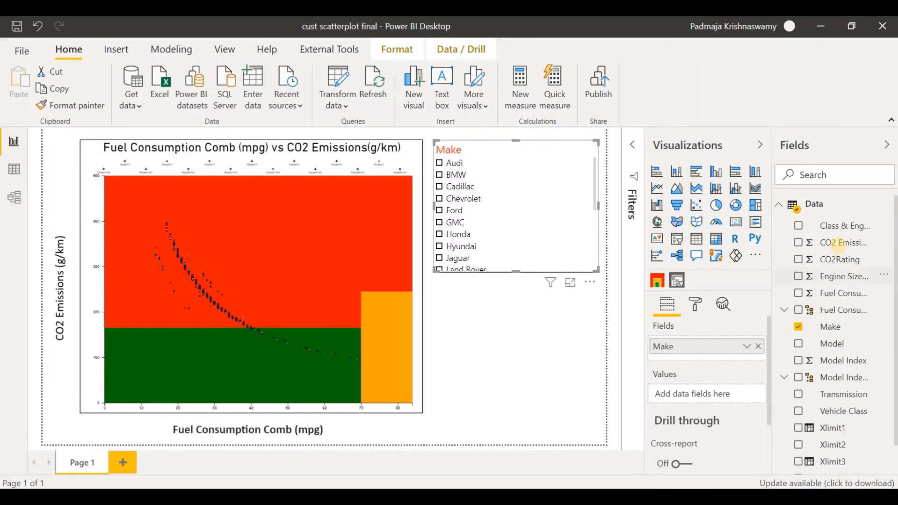
{"action": "left_click_drag", "start_coordinate": [840, 226], "coordinate": [710, 359]}
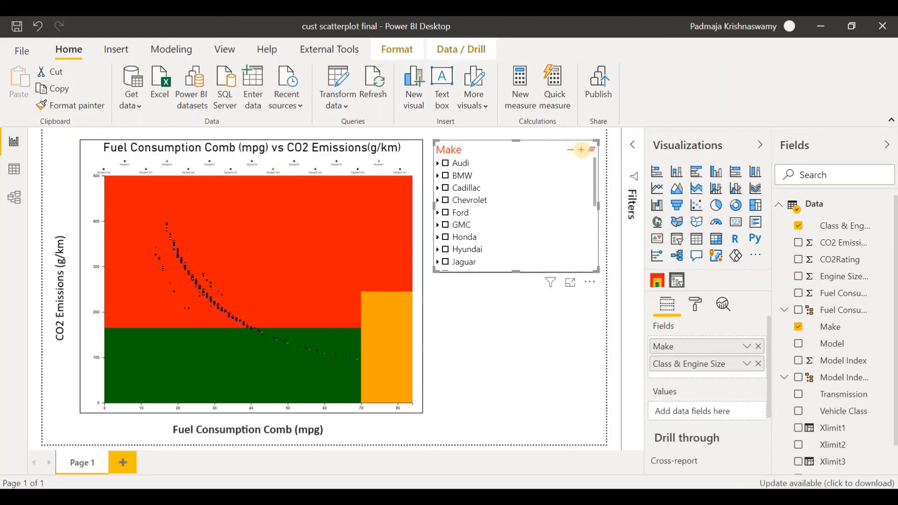
{"action": "left_click", "coordinate": [582, 152]}
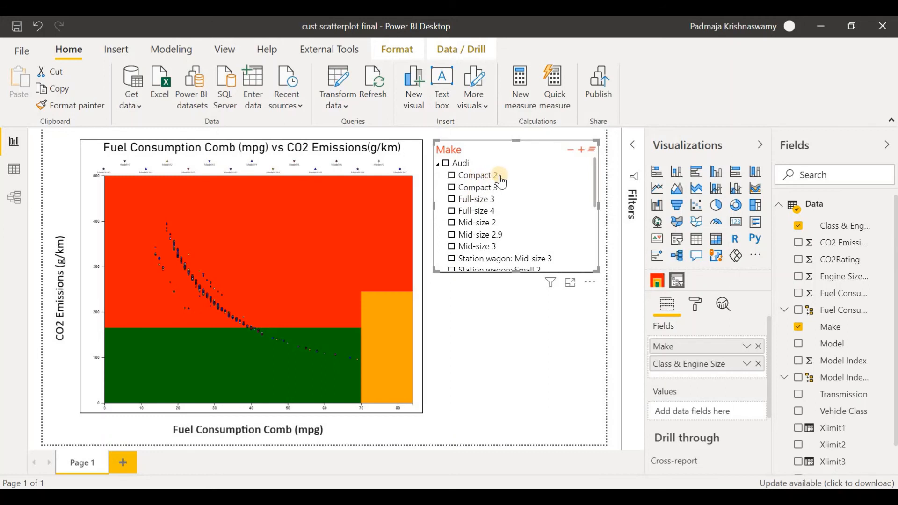
Filter the scatter plot by Audi's Compact 2, Compact 3 and Mid-size 2.9 in turn, examining the last one in focus mode
{"action": "left_click", "coordinate": [452, 180]}
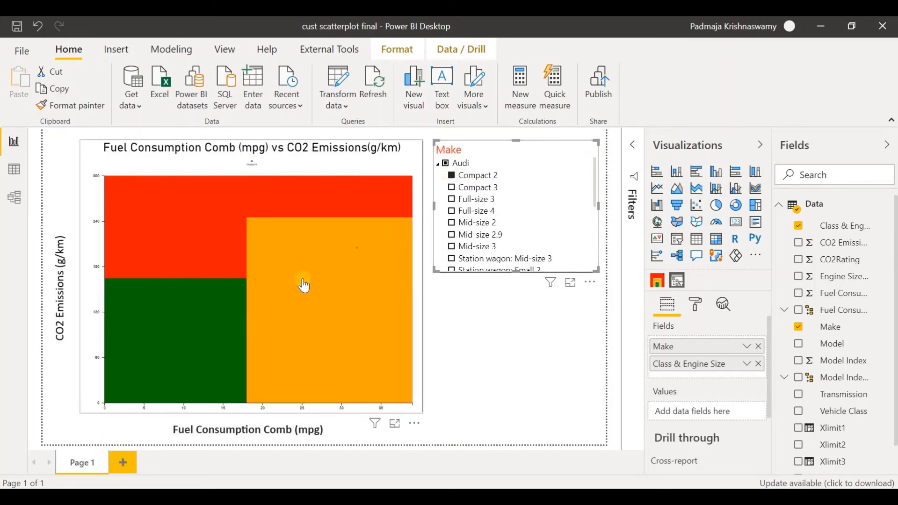
{"action": "left_click", "coordinate": [451, 188]}
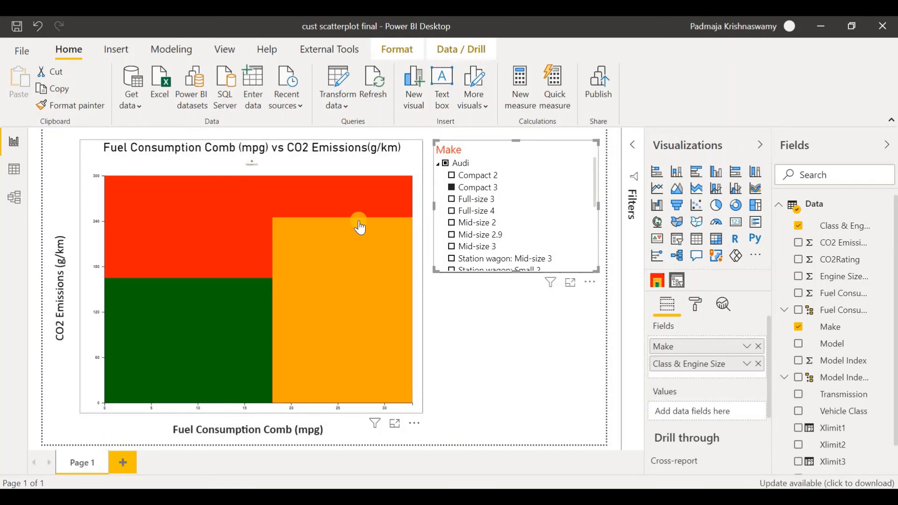
{"action": "left_click", "coordinate": [452, 234]}
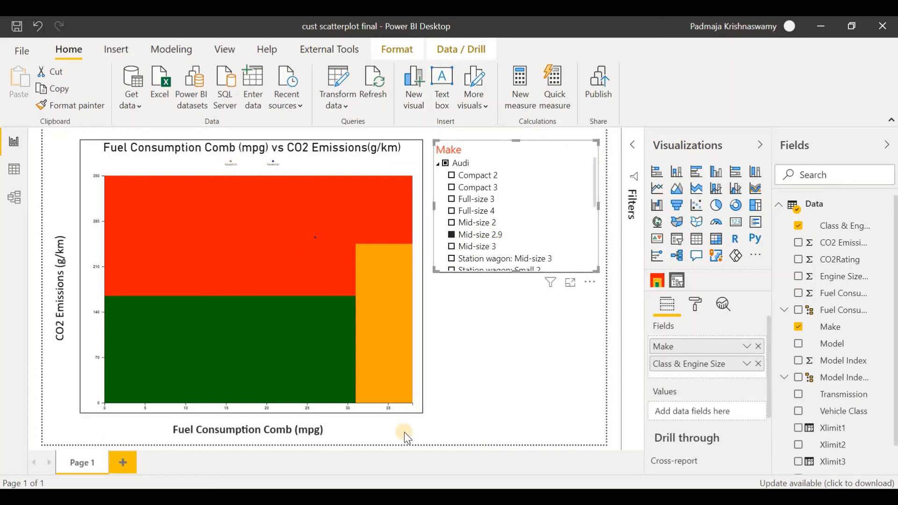
{"action": "left_click", "coordinate": [395, 425]}
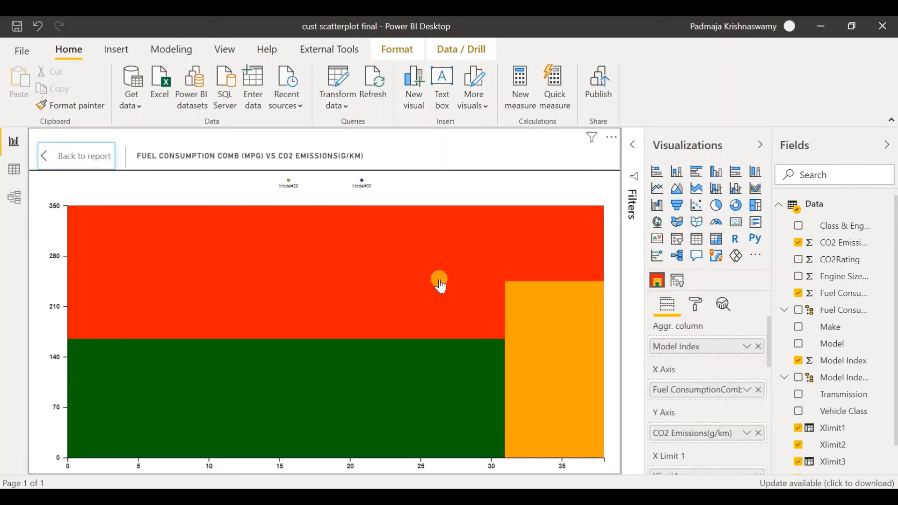
{"action": "left_click", "coordinate": [106, 164]}
Filter the scatter plot by Audi's Two-seater 5.2, Two-seater 2 and SUV: Standard 4 in turn and examine the plotted points
{"action": "left_click", "coordinate": [451, 247]}
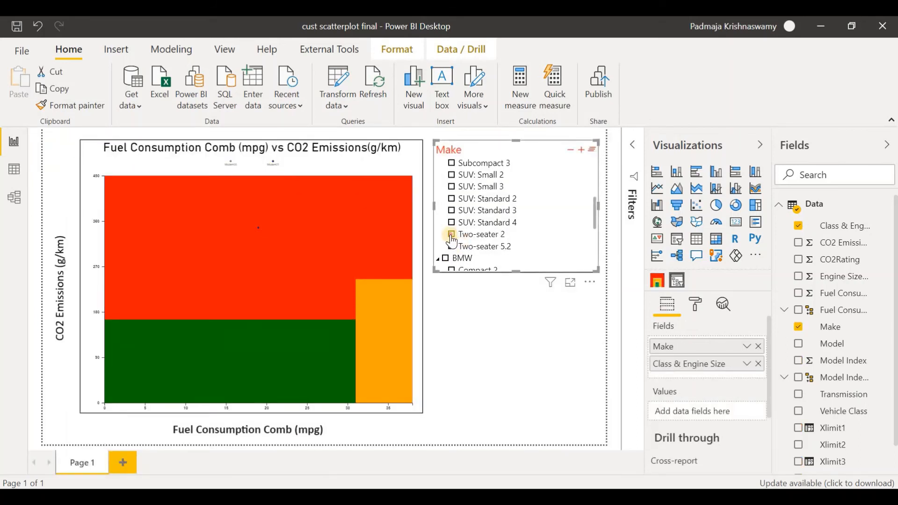
{"action": "left_click", "coordinate": [452, 236]}
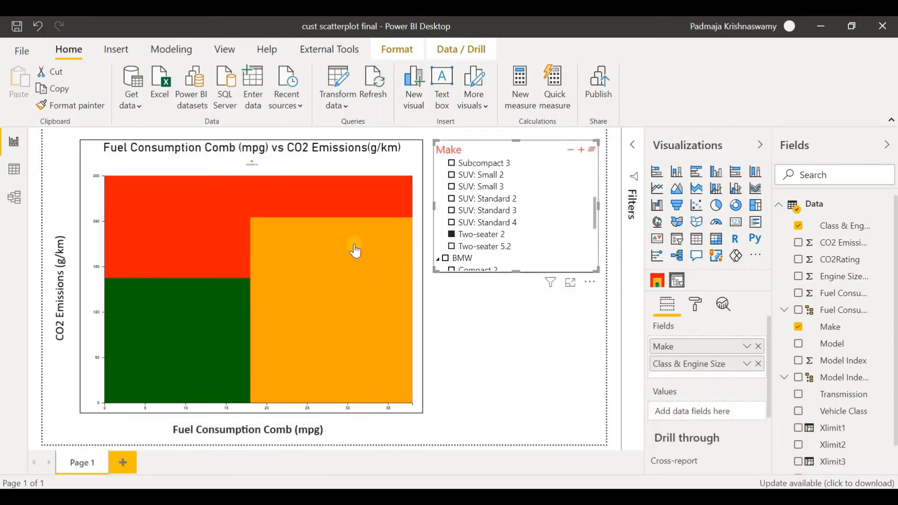
{"action": "left_click", "coordinate": [451, 222]}
{"action": "left_click", "coordinate": [261, 252]}
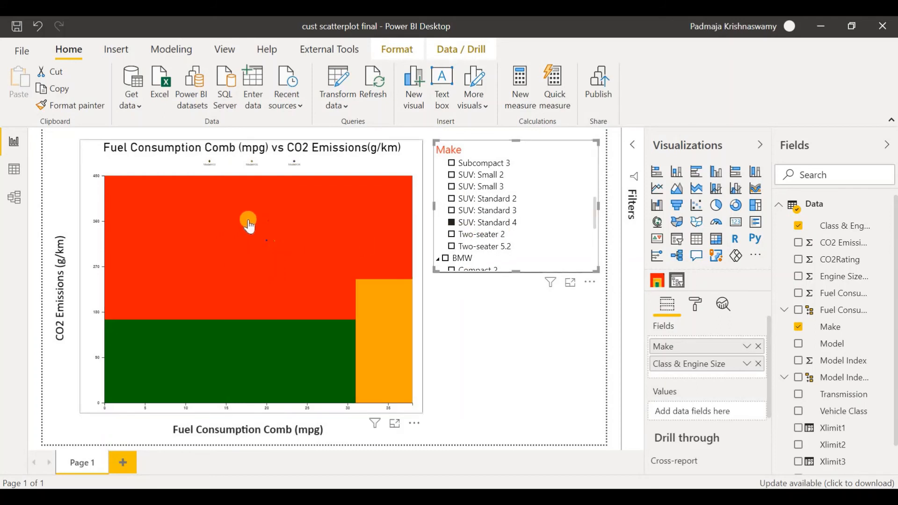
Compare the scatter plot for whole makes by filtering on Audi, BMW, Chevrolet and Ford one after another
{"action": "scroll", "coordinate": [467, 211], "scroll_direction": "up", "scroll_amount": 5}
{"action": "left_click", "coordinate": [445, 163]}
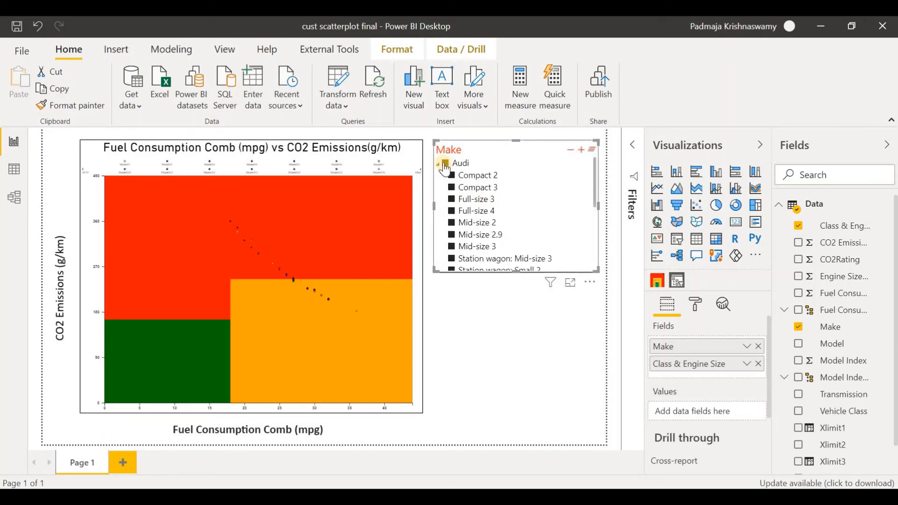
{"action": "left_click", "coordinate": [242, 255]}
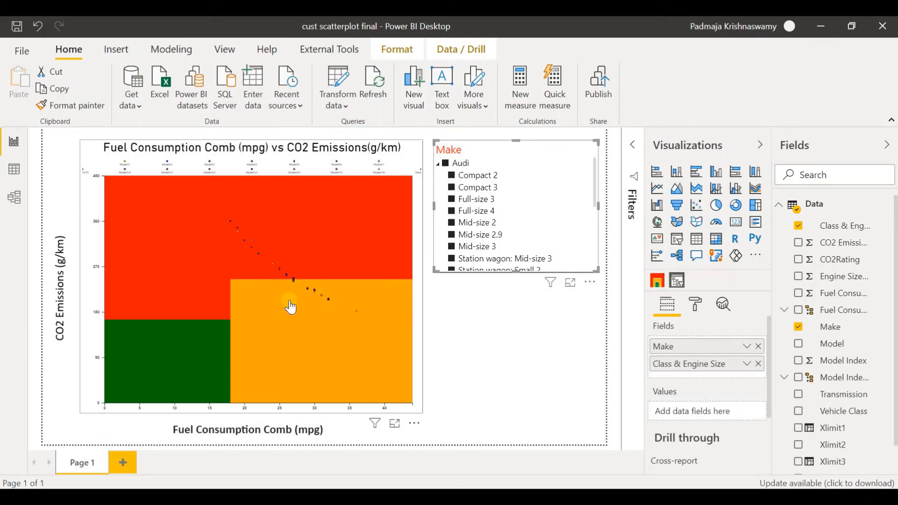
{"action": "left_click", "coordinate": [446, 176]}
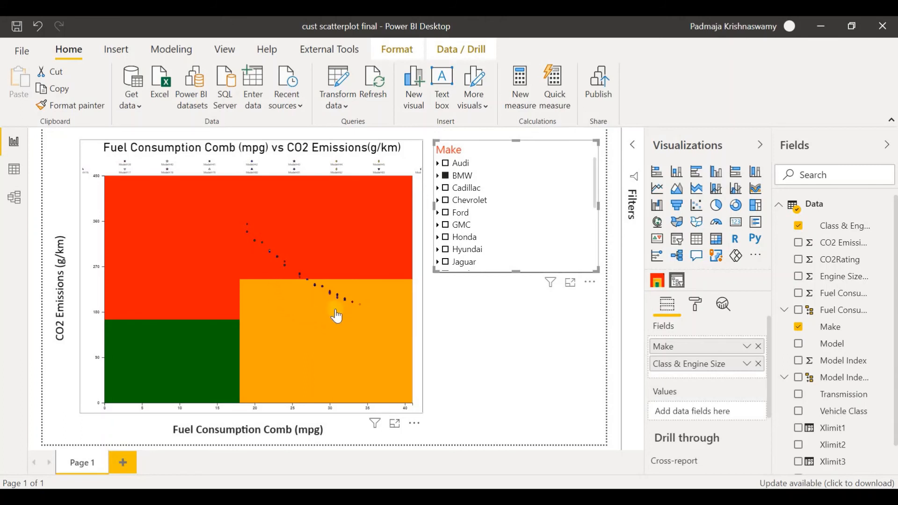
{"action": "left_click", "coordinate": [445, 188]}
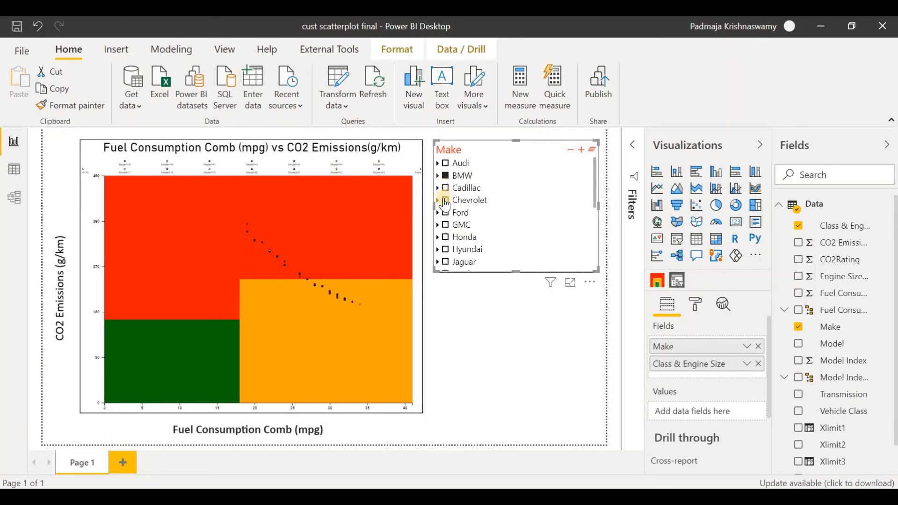
{"action": "left_click", "coordinate": [445, 201]}
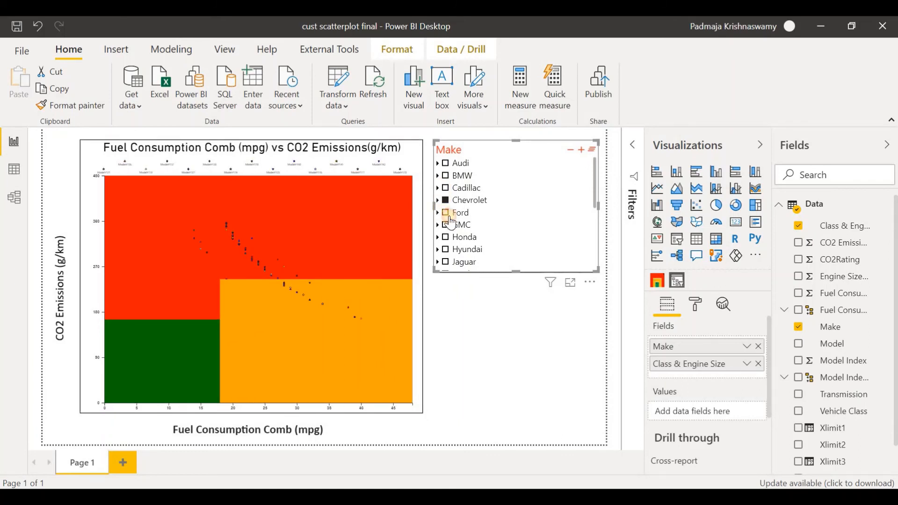
{"action": "left_click", "coordinate": [447, 214]}
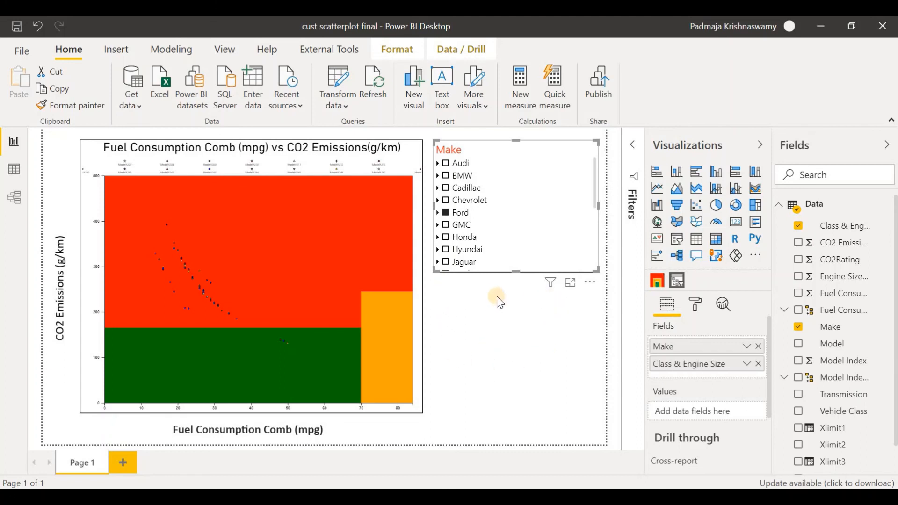
Add a table visual listing Model Index without summarization, Make and Model
{"action": "left_click", "coordinate": [698, 246]}
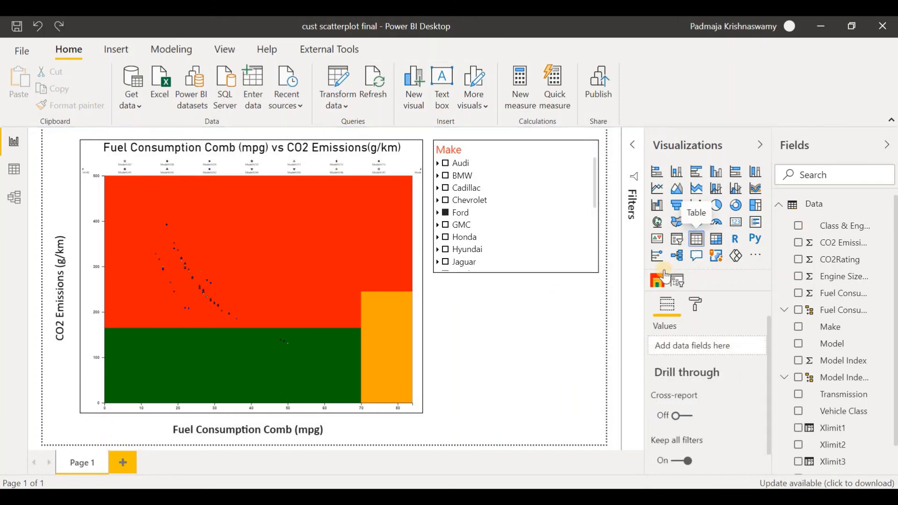
{"action": "left_click_drag", "start_coordinate": [839, 361], "coordinate": [699, 355]}
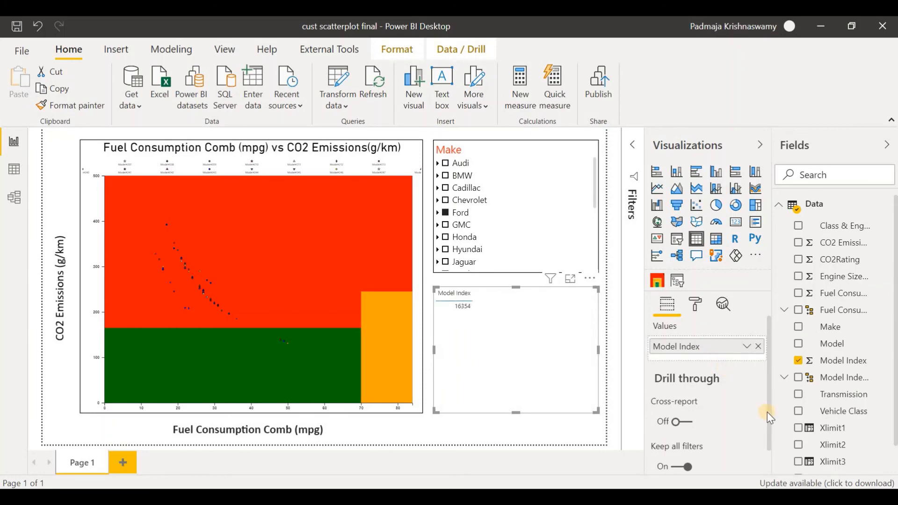
{"action": "right_click", "coordinate": [719, 348]}
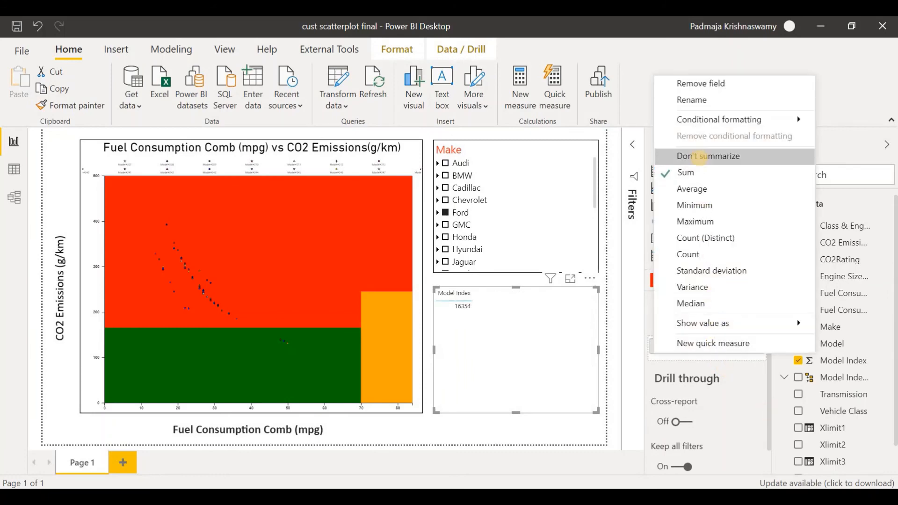
{"action": "left_click", "coordinate": [701, 159]}
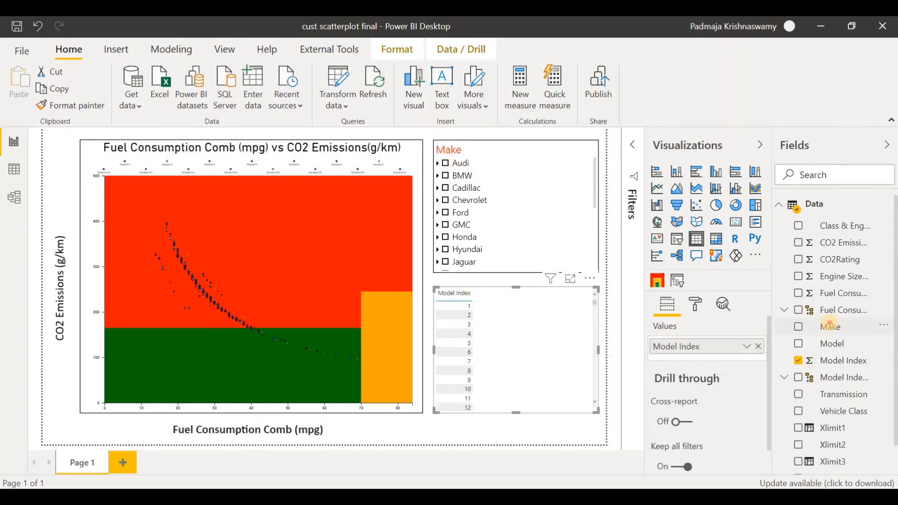
{"action": "left_click_drag", "start_coordinate": [829, 325], "coordinate": [697, 362]}
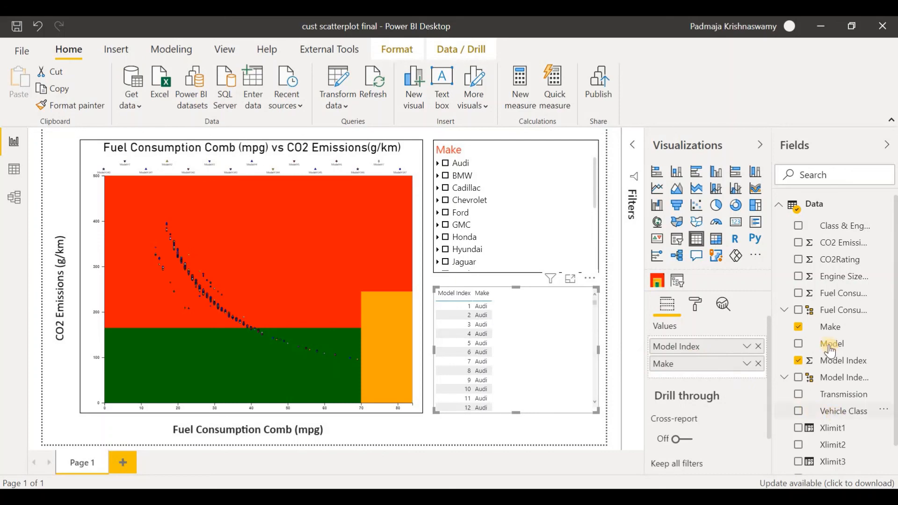
{"action": "left_click_drag", "start_coordinate": [828, 346], "coordinate": [688, 371]}
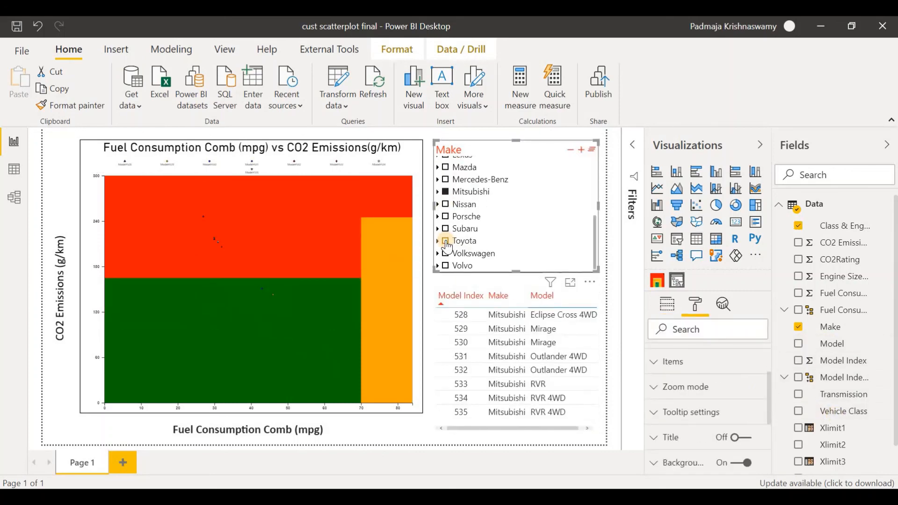
Filter the report by Toyota, expand that make, and narrow the filter to Two-seater 3 and SUV: Standard 5.7 in turn
{"action": "left_click", "coordinate": [446, 243]}
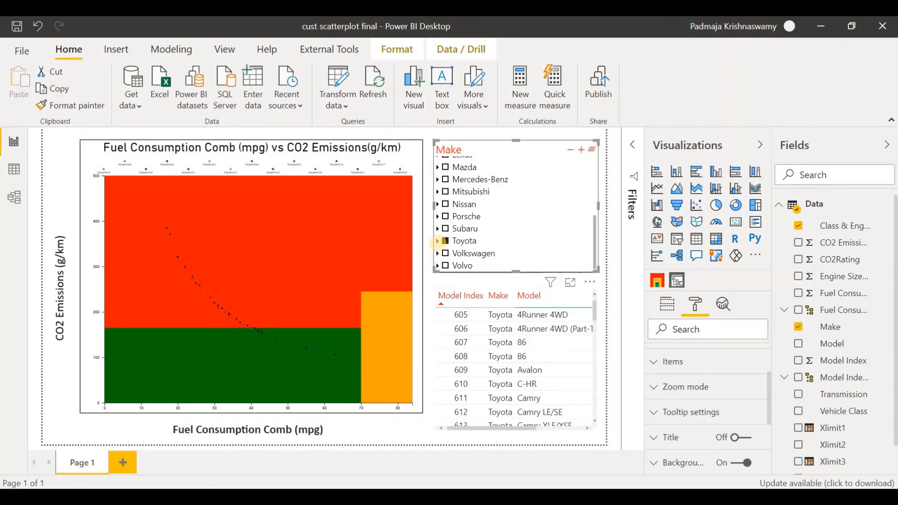
{"action": "left_click", "coordinate": [438, 242]}
{"action": "scroll", "coordinate": [468, 258], "scroll_direction": "down", "scroll_amount": 6}
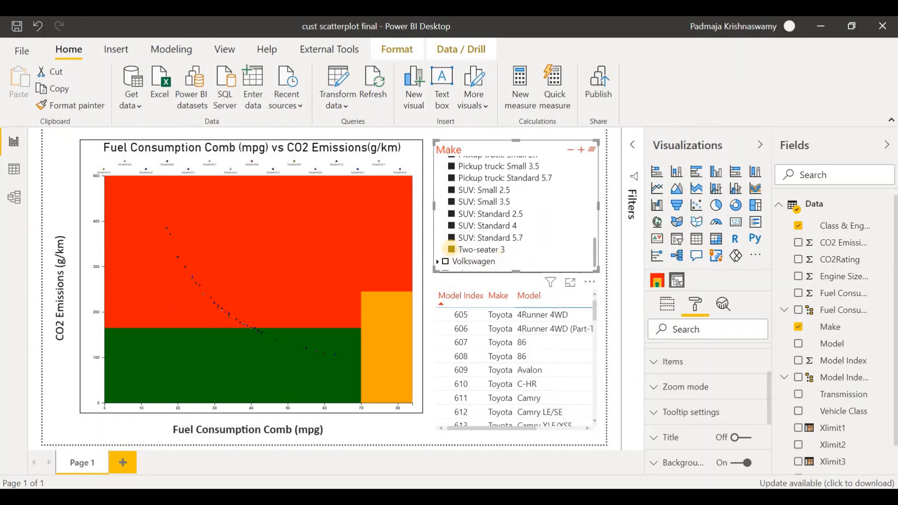
{"action": "left_click", "coordinate": [451, 250]}
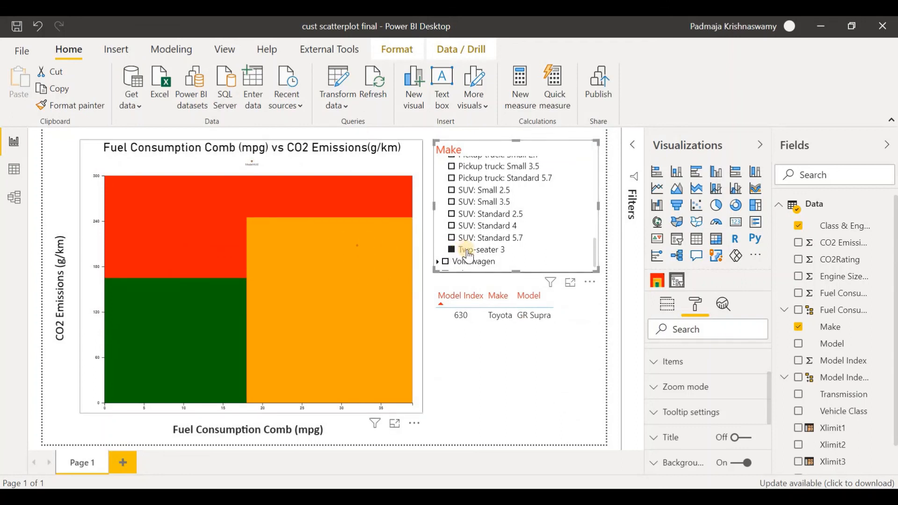
{"action": "left_click", "coordinate": [453, 239]}
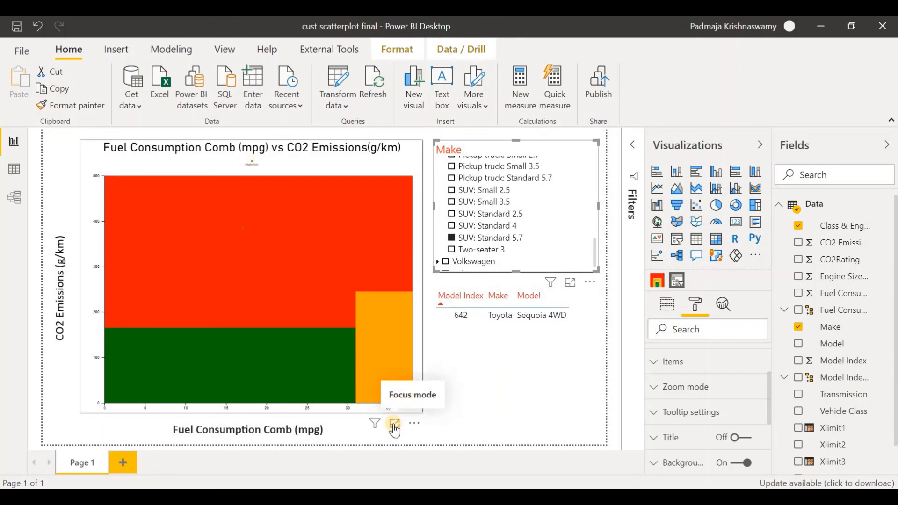
Inspect the scatter plot in focus mode, return to the report, and filter by Toyota's SUV: Standard 4 with model 606 highlighted in the table
{"action": "left_click", "coordinate": [395, 424]}
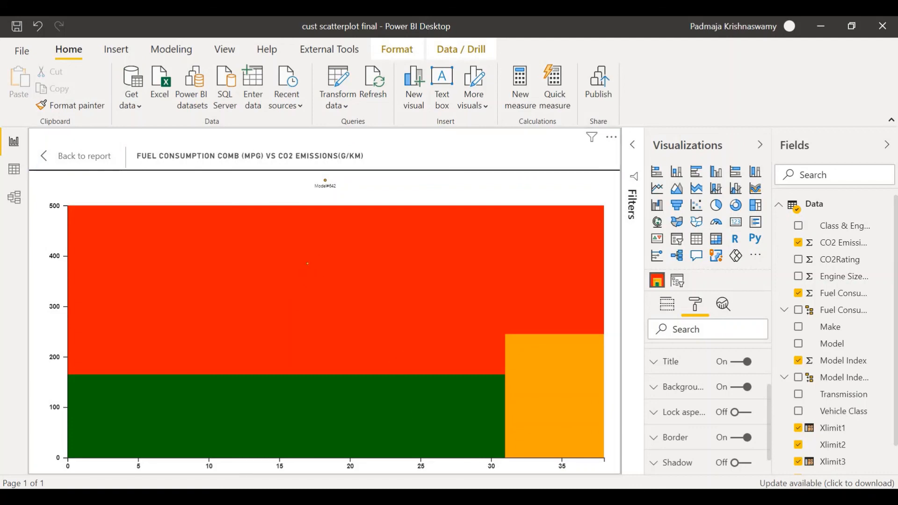
{"action": "left_click", "coordinate": [77, 156]}
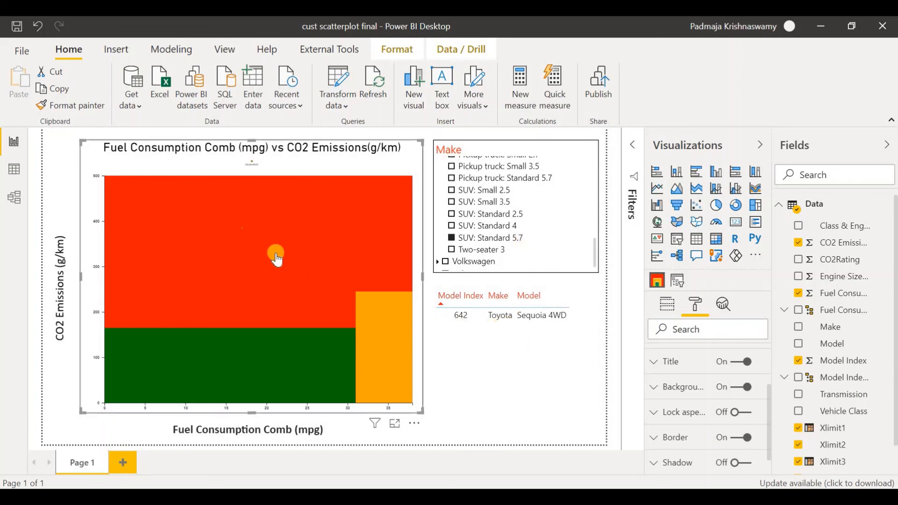
{"action": "left_click", "coordinate": [453, 226]}
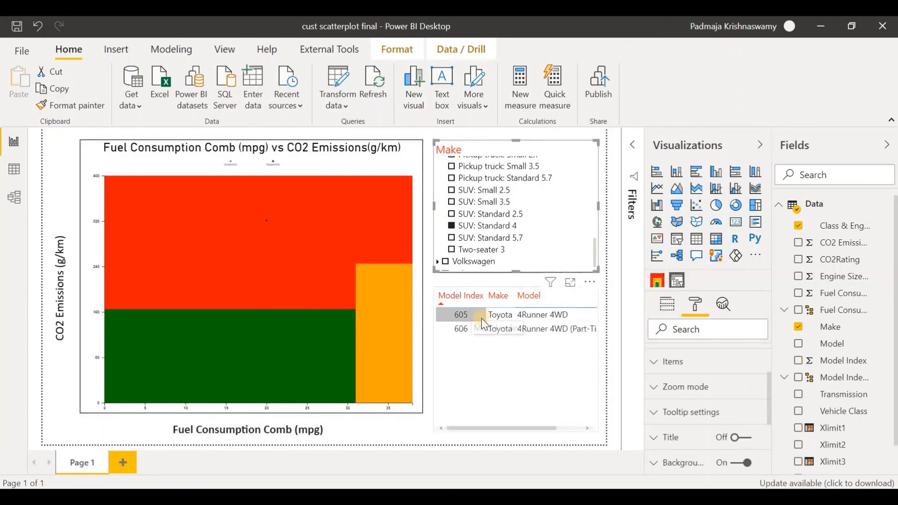
{"action": "left_click", "coordinate": [511, 328]}
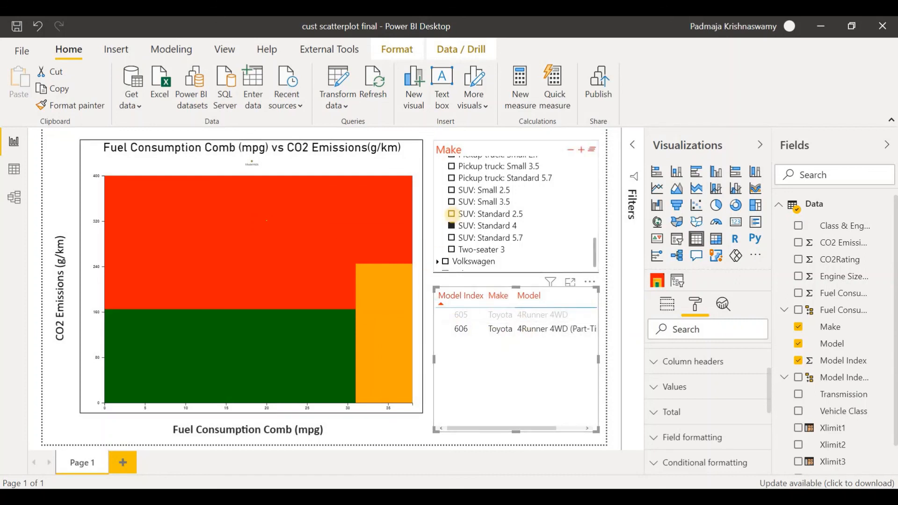
Filter the report by Toyota's SUV: Standard 2.5, SUV: Small 3.5, Pickup truck: Standard 5.7, Pickup truck: Small 2.7 and Minicompact 2 in turn
{"action": "left_click", "coordinate": [452, 215]}
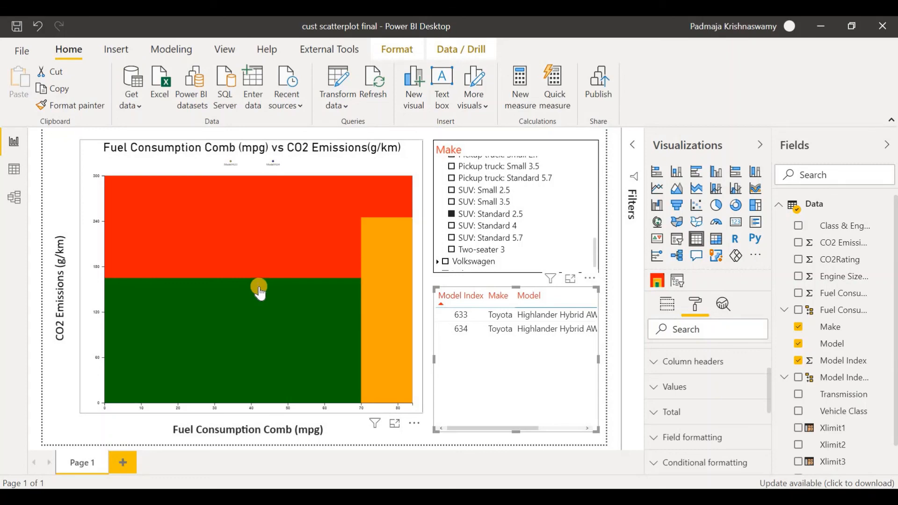
{"action": "left_click", "coordinate": [453, 202]}
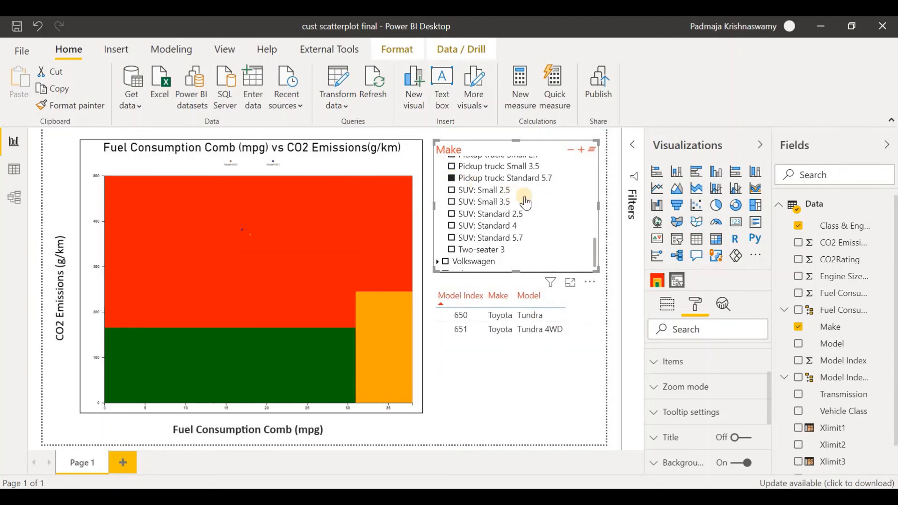
{"action": "scroll", "coordinate": [526, 203], "scroll_direction": "up", "scroll_amount": 2}
{"action": "left_click", "coordinate": [451, 203]}
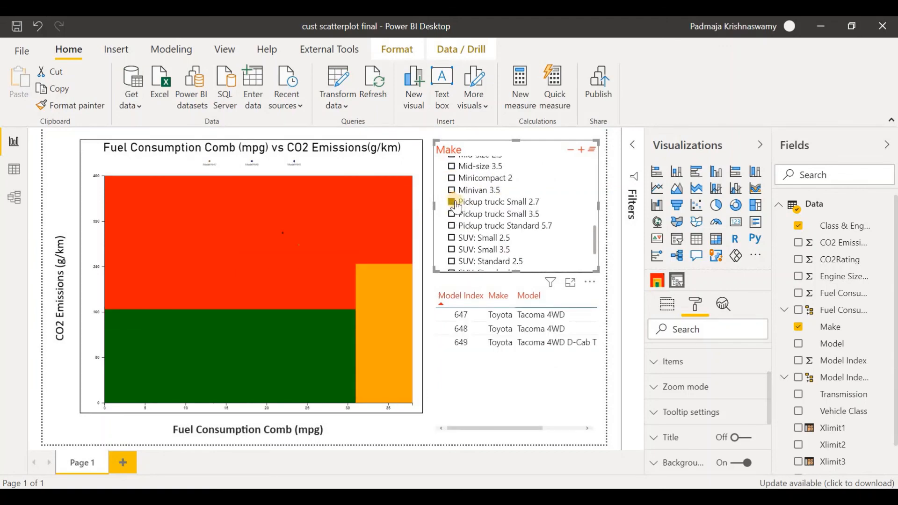
{"action": "left_click", "coordinate": [451, 178]}
Compare the scatter plot and table for the whole Subaru make with those for Toyota's Compact 1.8 and Compact 2
{"action": "scroll", "coordinate": [459, 220], "scroll_direction": "up", "scroll_amount": 4}
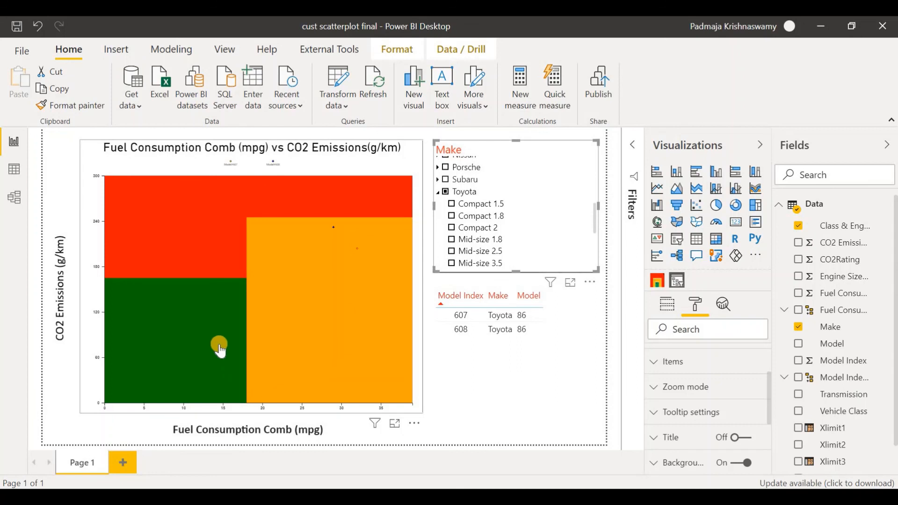
{"action": "left_click", "coordinate": [445, 179]}
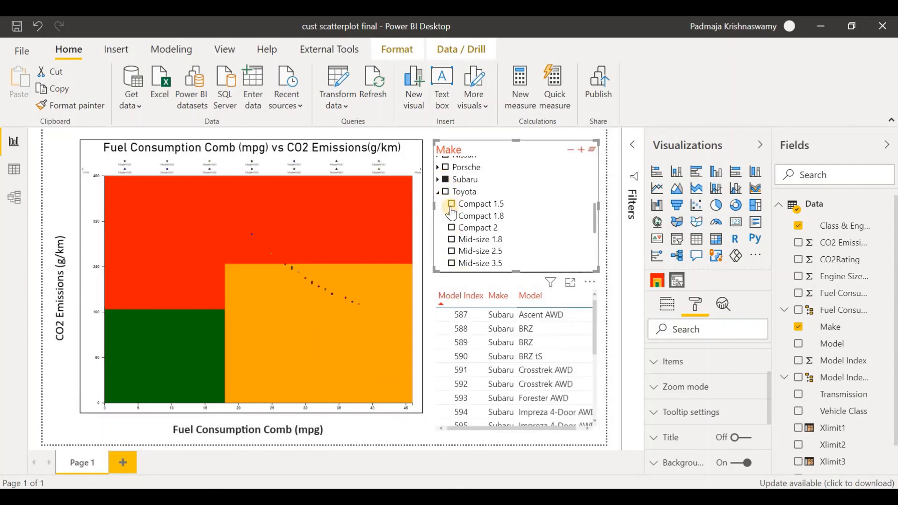
{"action": "left_click", "coordinate": [452, 216]}
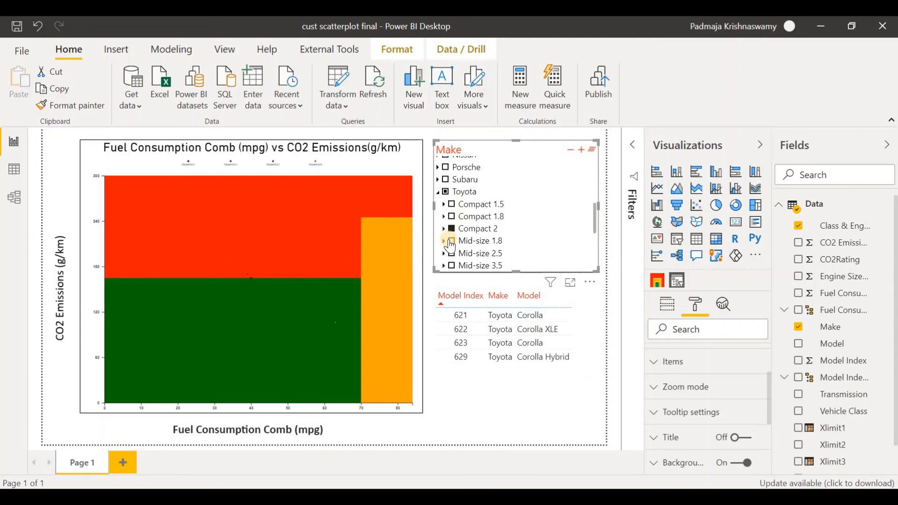